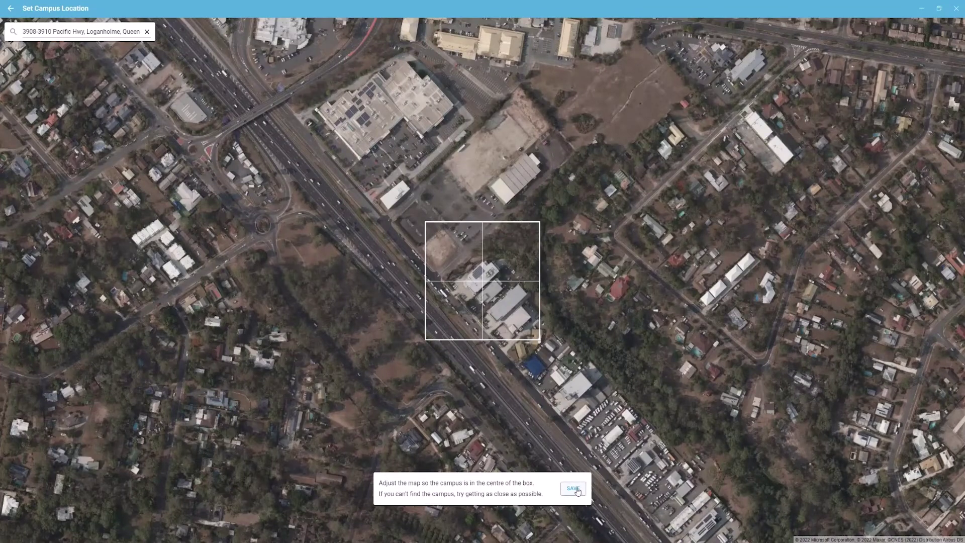
Save the campus map location and add the campus under the name New Campus
click(574, 489)
click(118, 260)
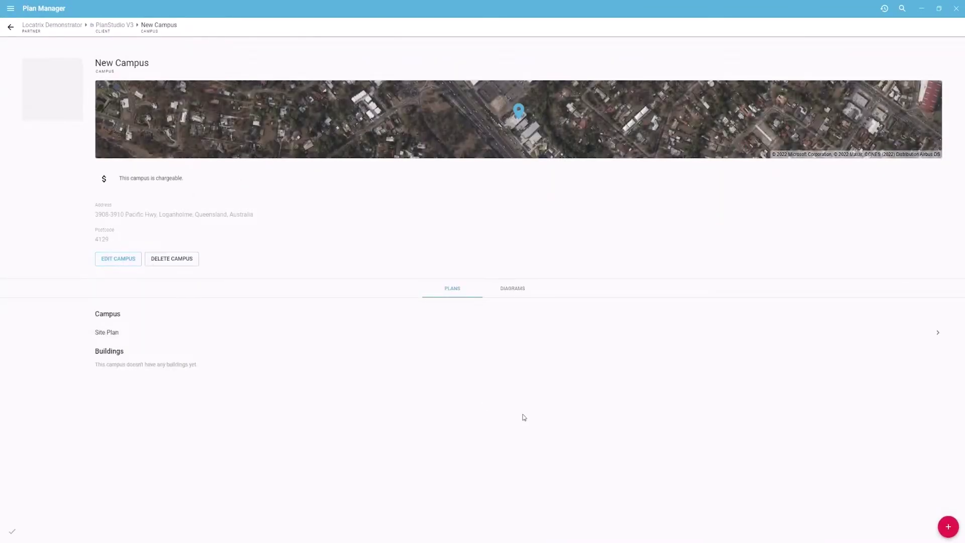
Add a building named New Building to the campus and a floor named New Floor to that building
click(948, 526)
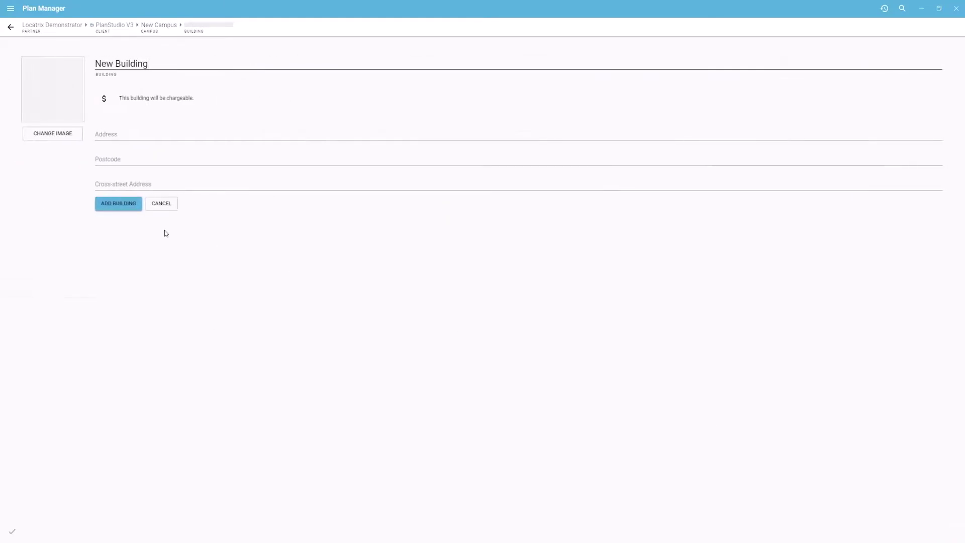
click(117, 203)
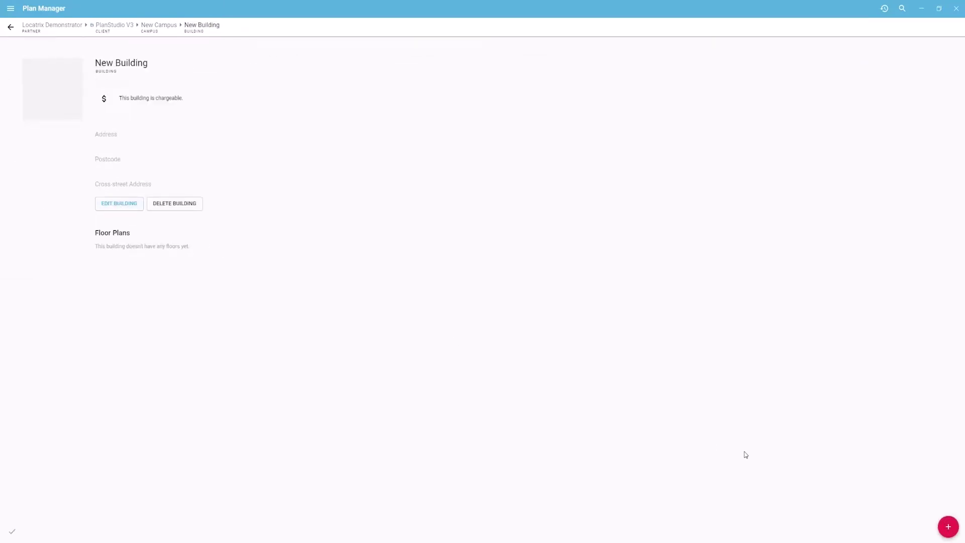
click(954, 532)
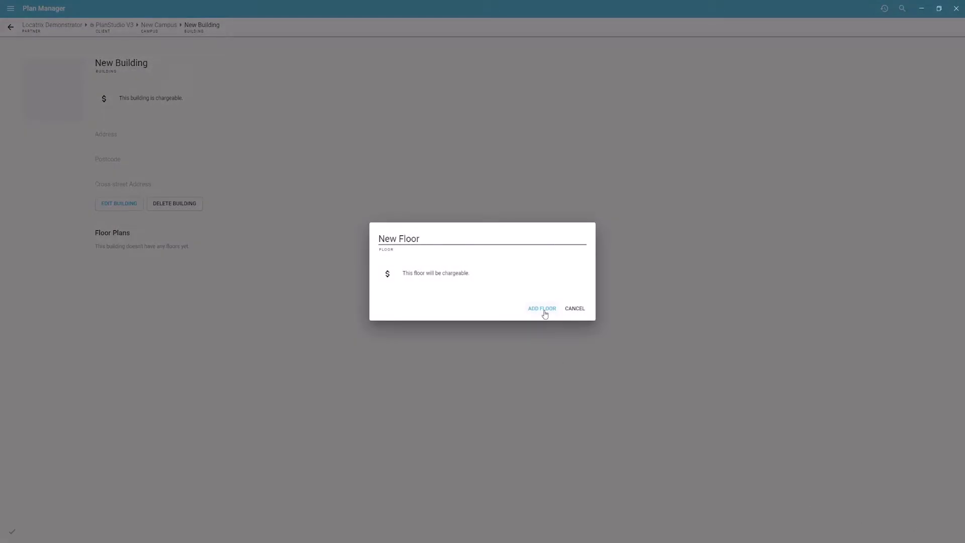
click(543, 309)
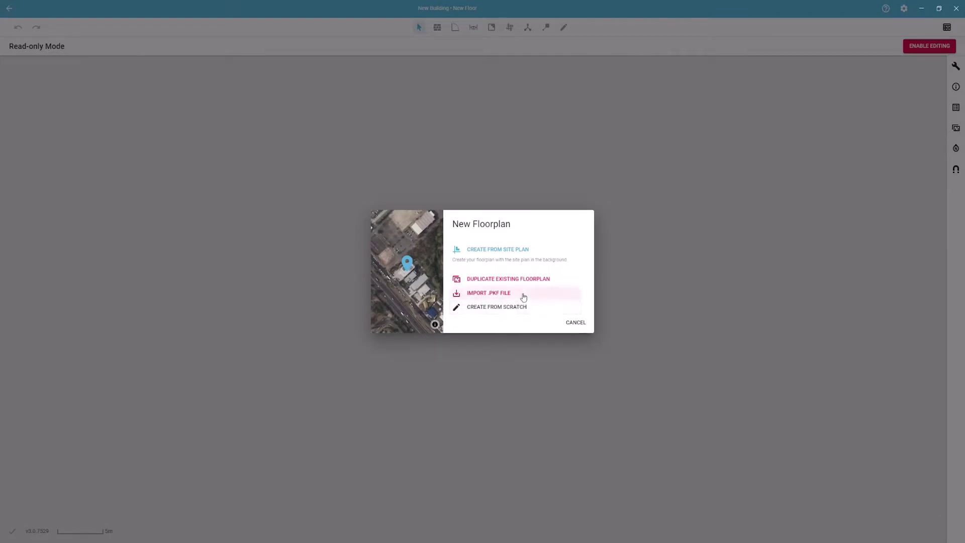
Create the floorplan from the site plan, using the Bing Maps satellite layer as background imagery
click(540, 251)
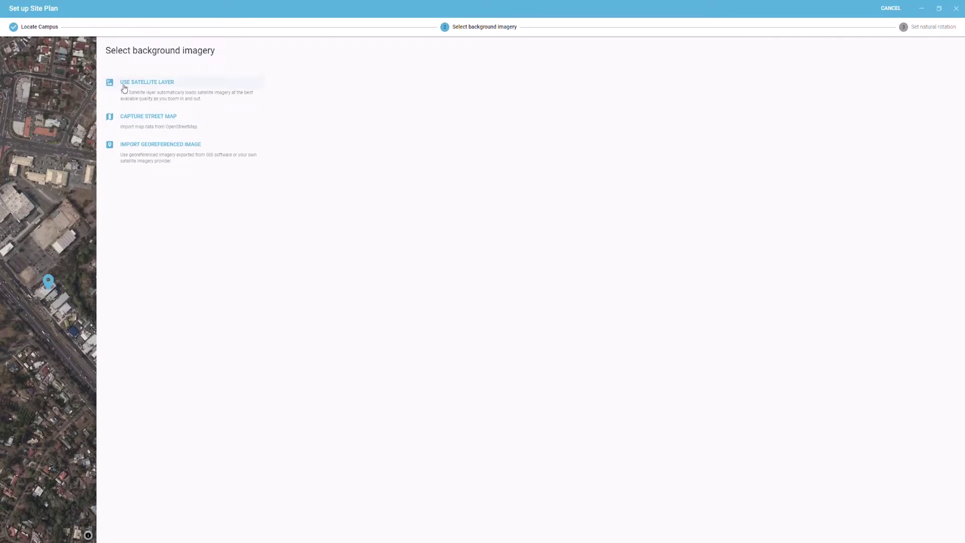
click(151, 86)
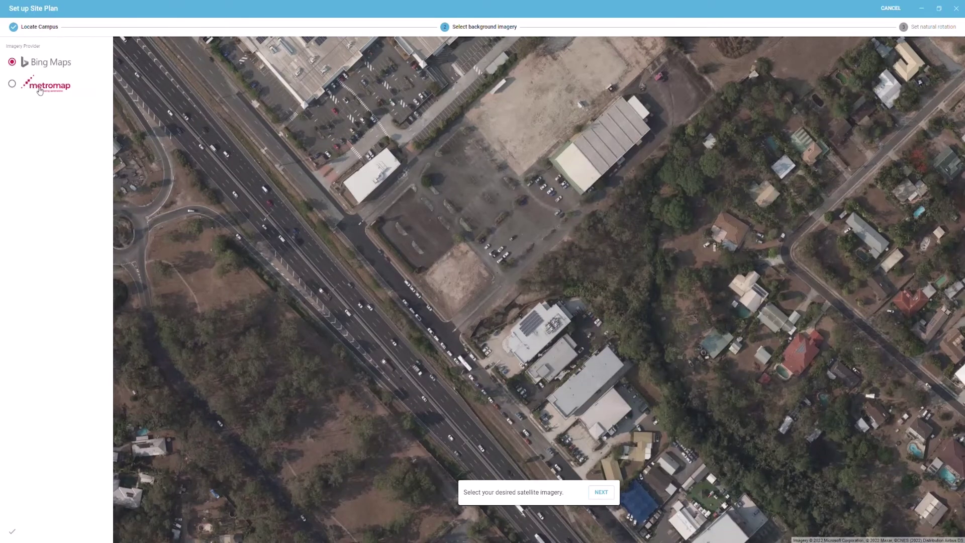
click(601, 492)
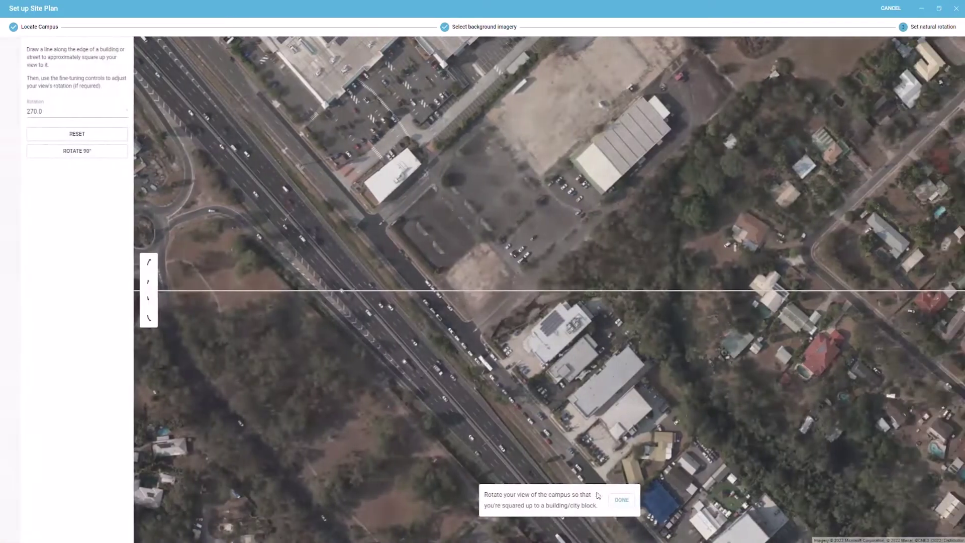
Square the campus view to the long edge of the building with solar panels, at rotation 312.7°, and finish the site plan setup
scroll(551, 354, up, 3)
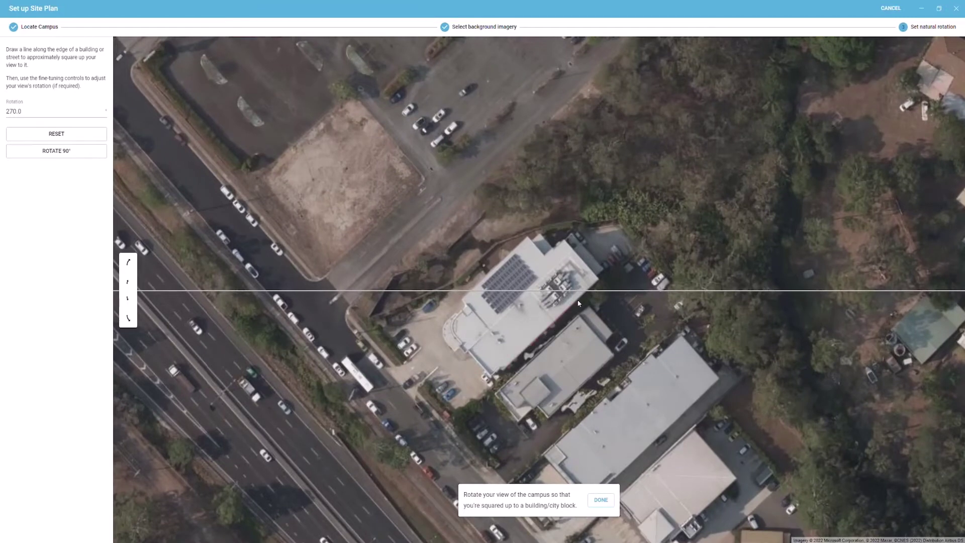
click(599, 280)
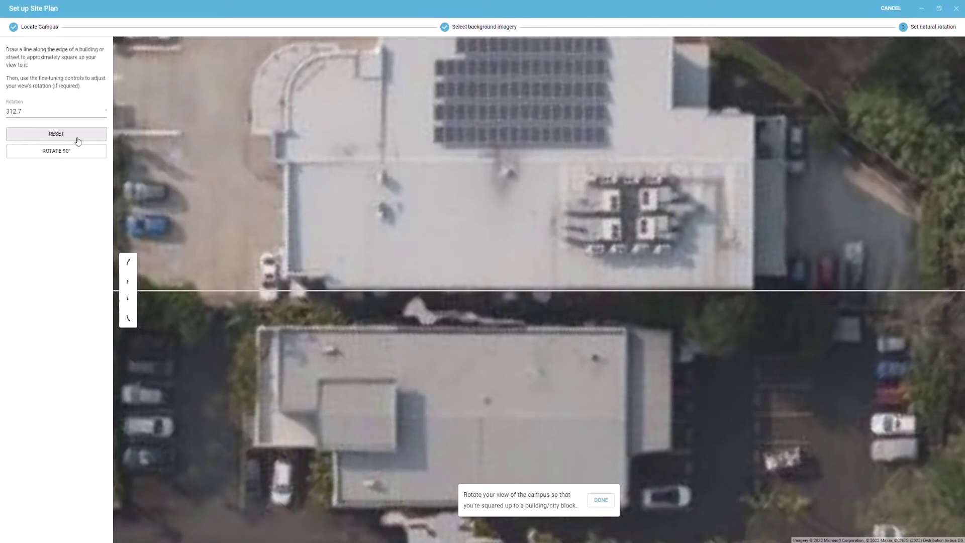
click(129, 262)
click(129, 320)
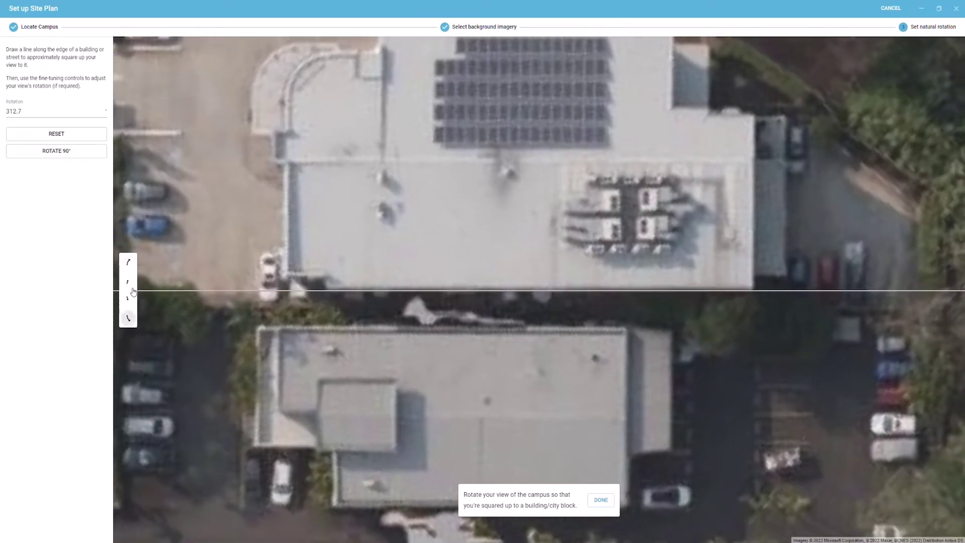
click(600, 501)
Import Example Sign.pdf into the floorplan in Bitmap mode
scroll(450, 310, up, 3)
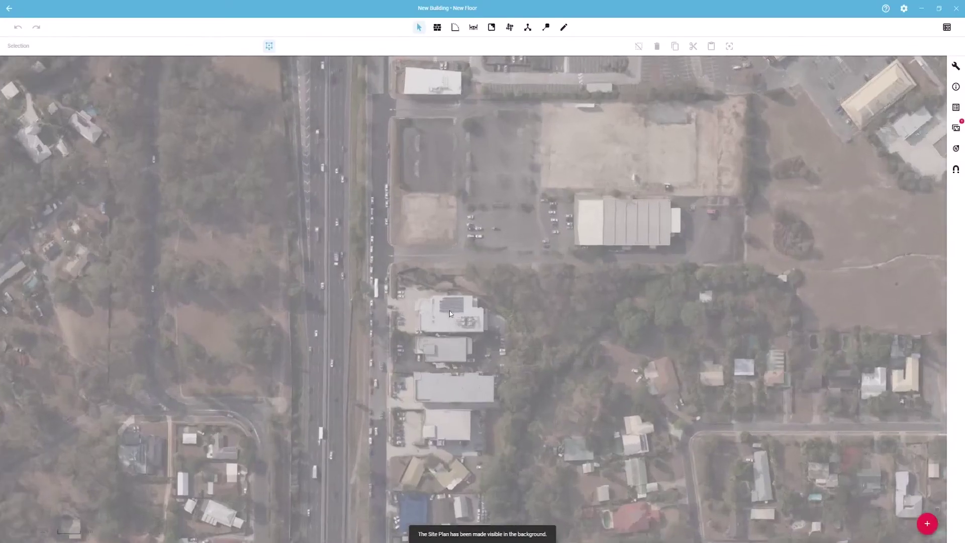
scroll(449, 328, up, 2)
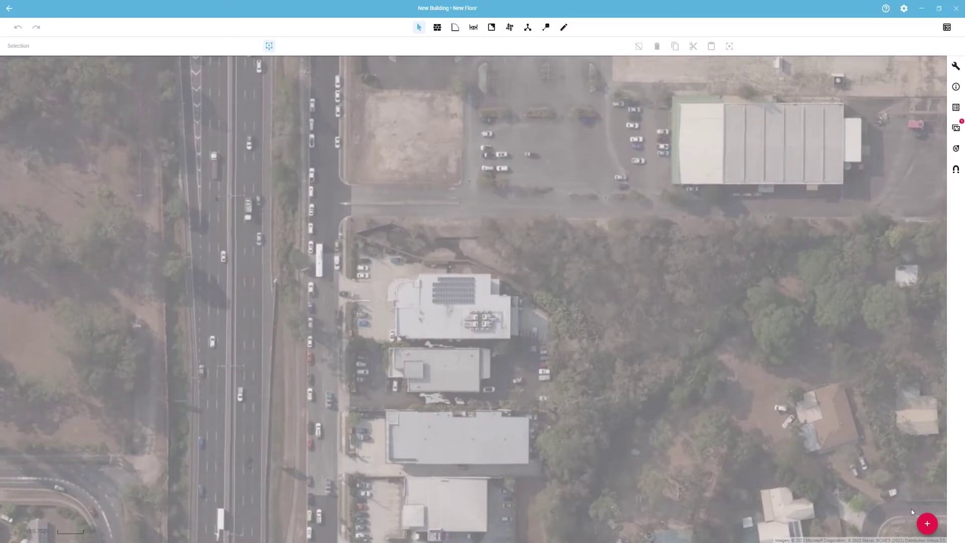
click(934, 525)
click(860, 477)
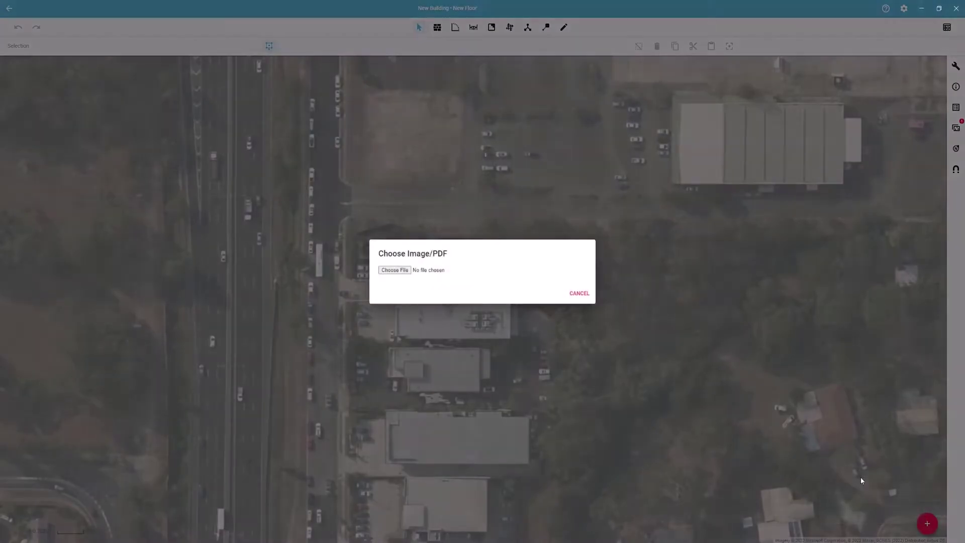
click(395, 270)
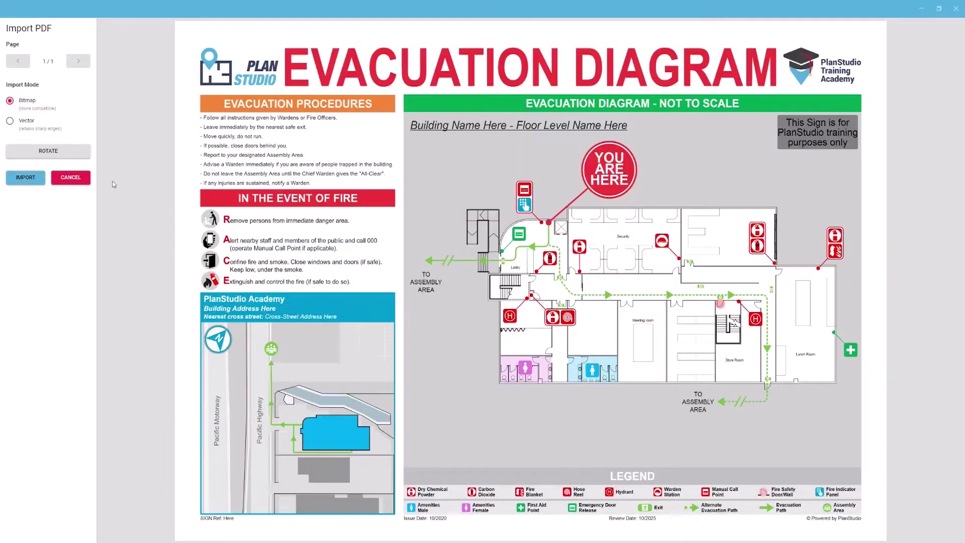
click(26, 177)
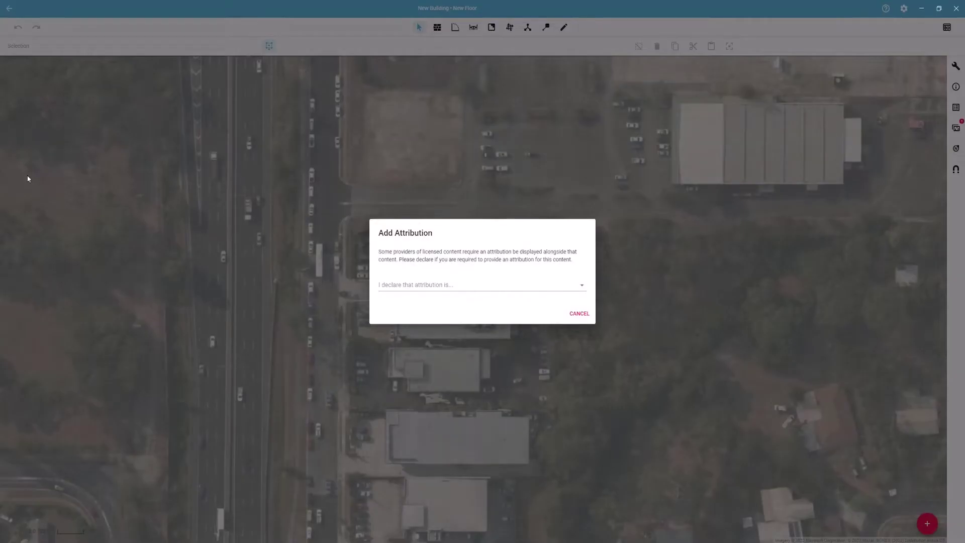
Declare attribution as Not Required and place the evacuation diagram beside the building with solar panels
click(440, 284)
click(409, 303)
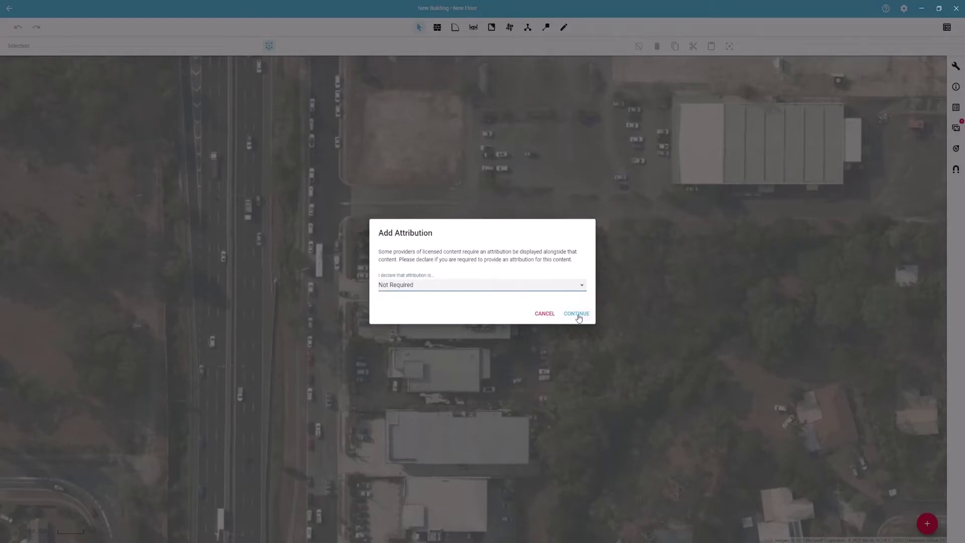
click(573, 315)
drag(576, 317, 698, 412)
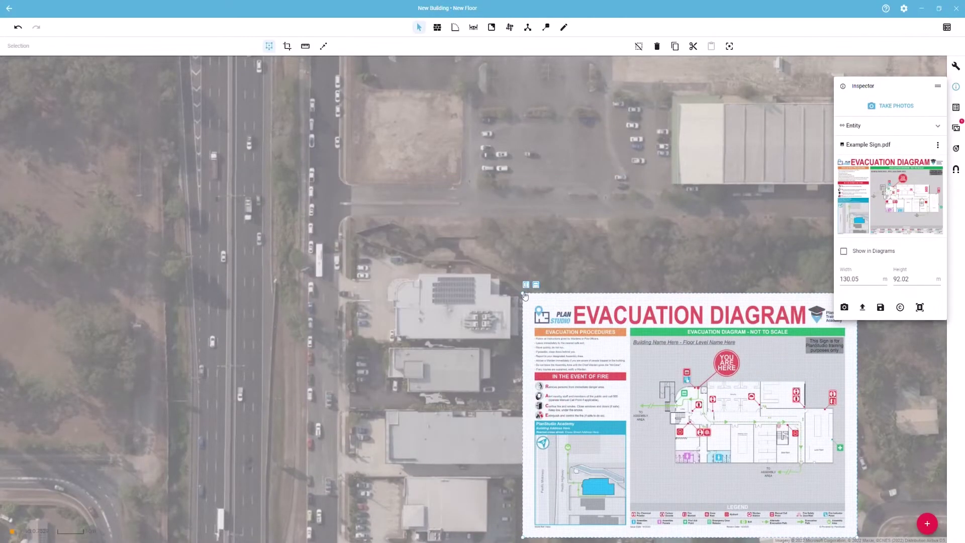
drag(524, 294, 508, 319)
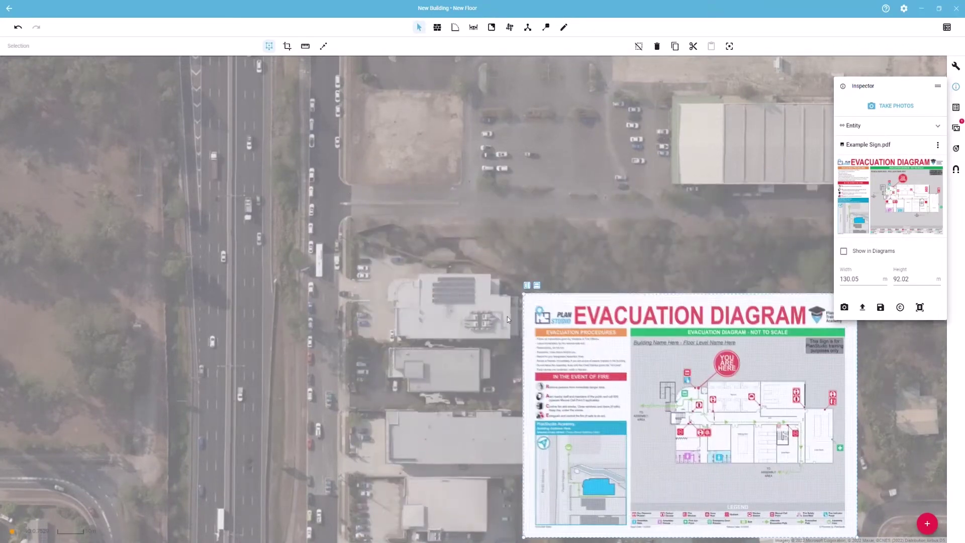
Align the diagram's lower building wall with the lower edge of the satellite building with solar panels, and delete the diagram image
click(324, 48)
scroll(817, 471, up, 2)
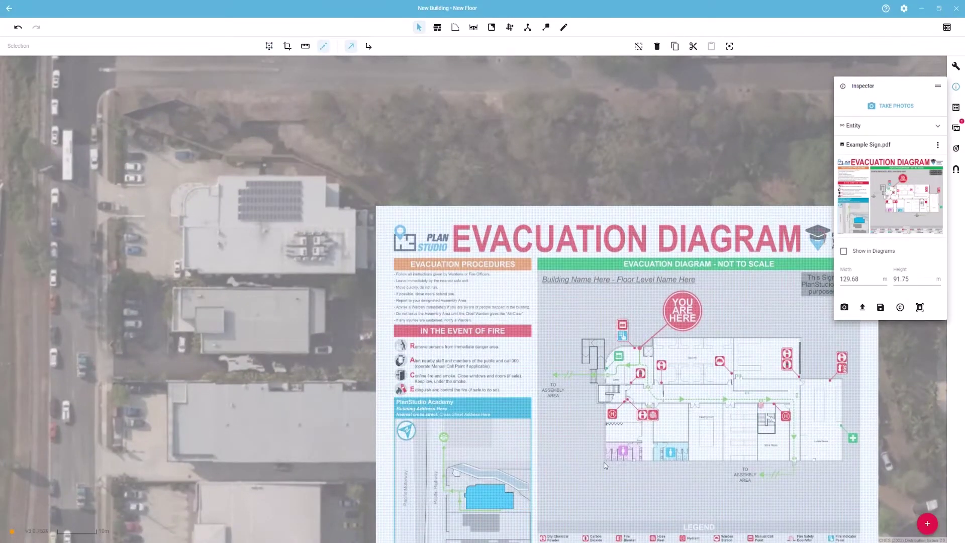
drag(605, 462, 844, 463)
drag(184, 270, 354, 269)
scroll(354, 269, down, 2)
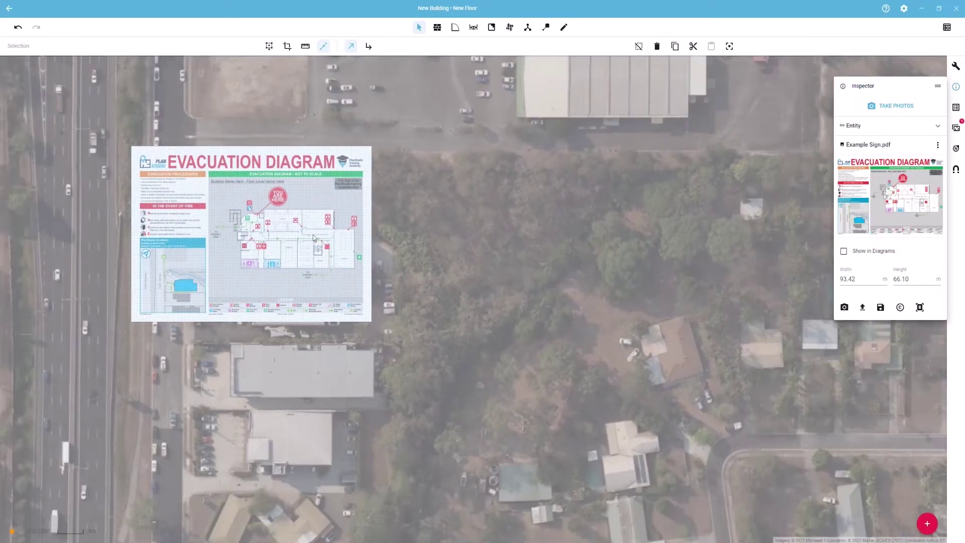
key(Delete)
Import the image floorplan photo.jpg with attribution declared as Not Required
click(930, 524)
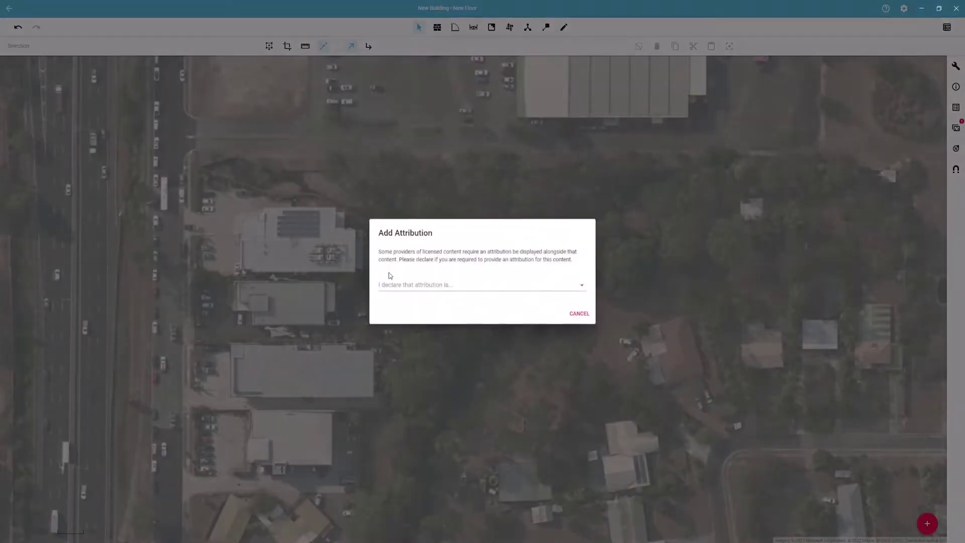
click(394, 284)
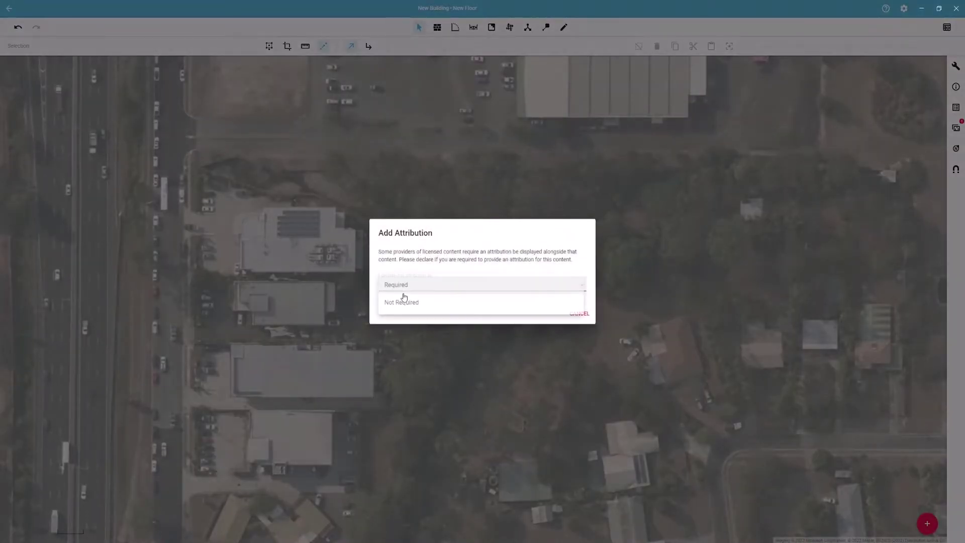
click(404, 301)
click(576, 314)
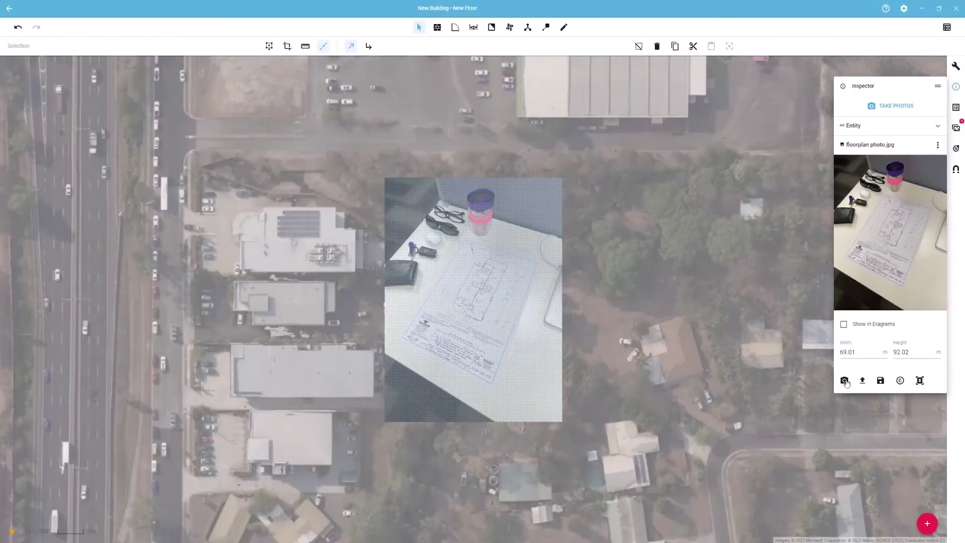
Straighten the floorplan photo by fitting the four document corners to the corners of the paper sheet
click(920, 381)
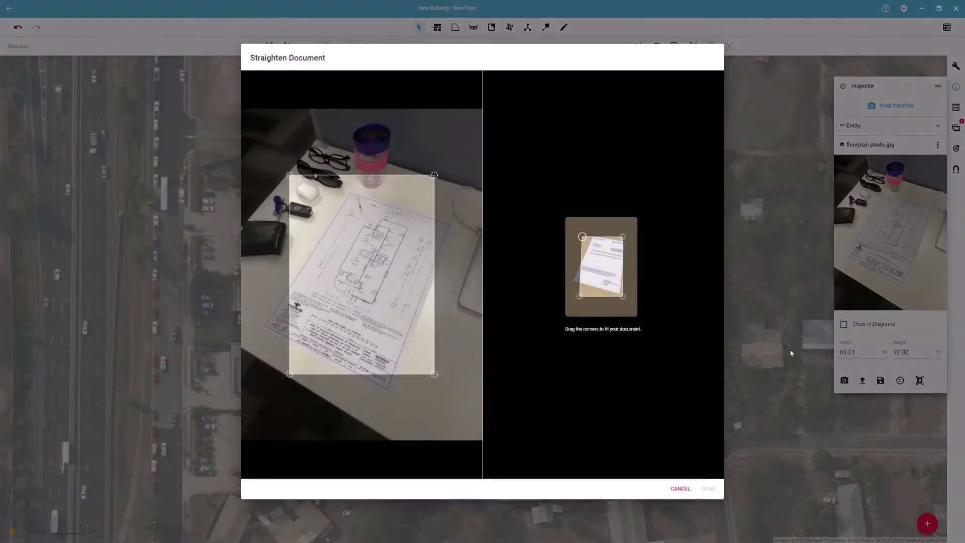
drag(291, 176, 349, 195)
drag(436, 177, 450, 225)
drag(291, 375, 265, 327)
drag(434, 375, 412, 382)
drag(413, 382, 386, 390)
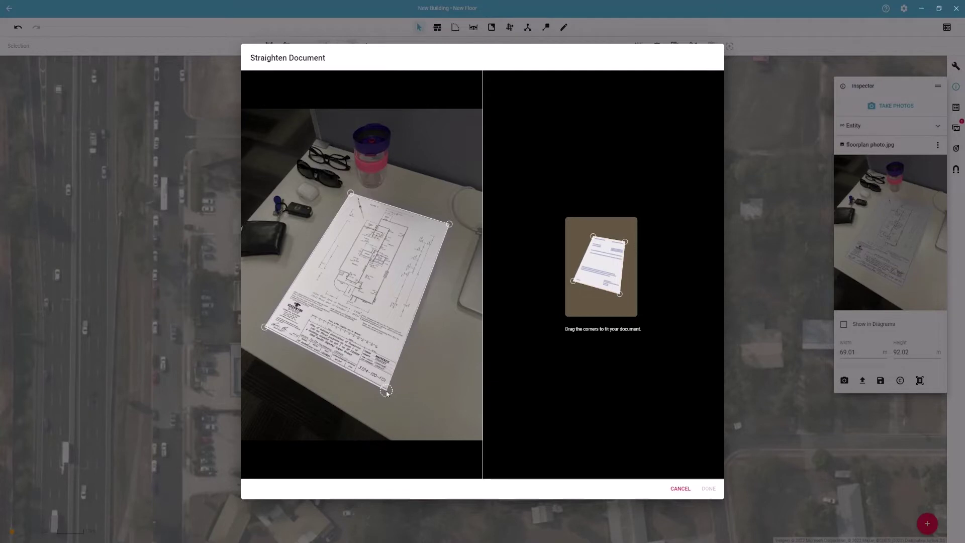
click(708, 488)
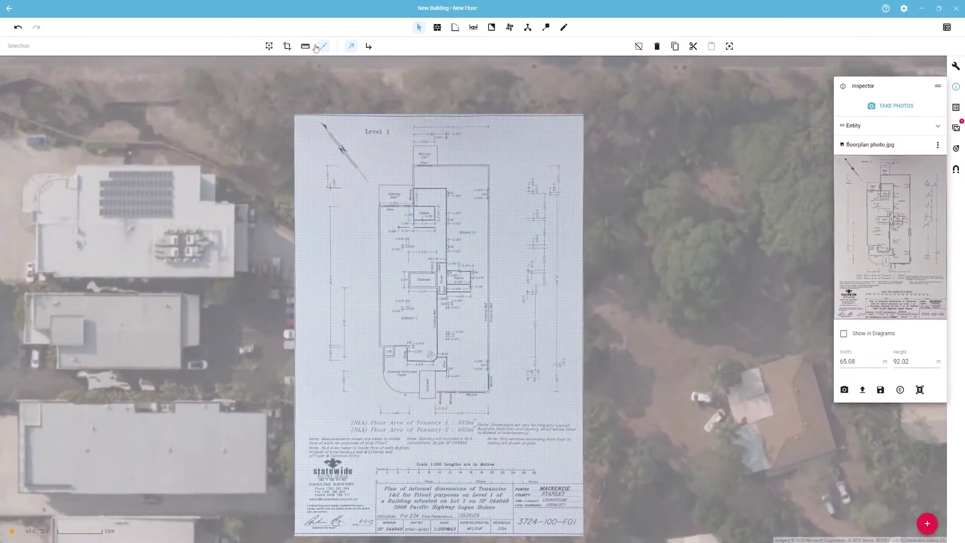
Rescale the floorplan image from a measurement of 10 m, taken from 0 to 10 on its printed scale bar
click(306, 46)
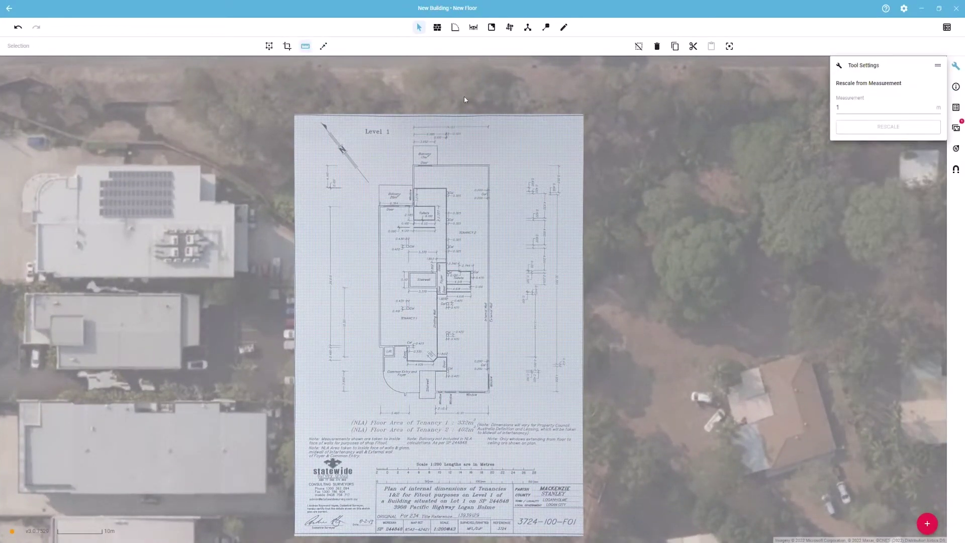
scroll(444, 509, up, 5)
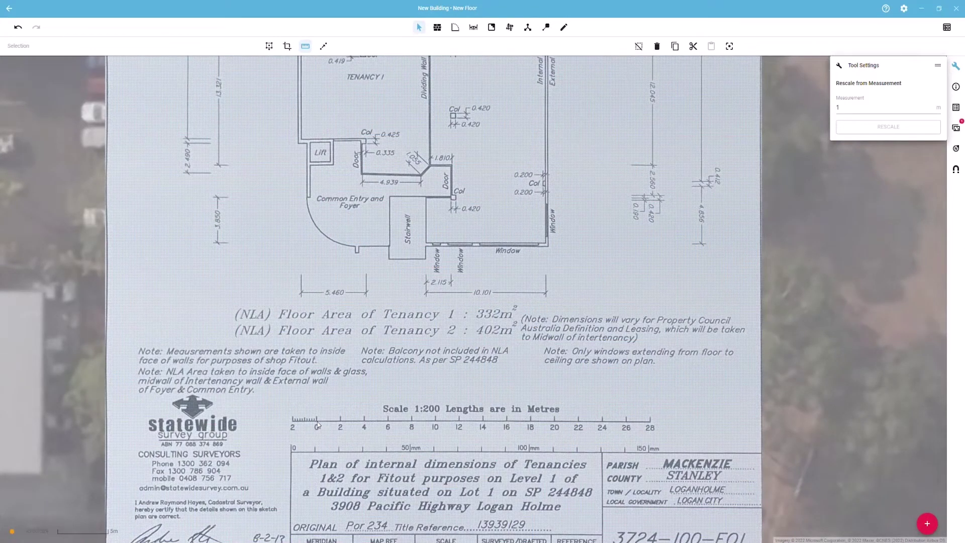
drag(318, 421, 435, 425)
click(856, 108)
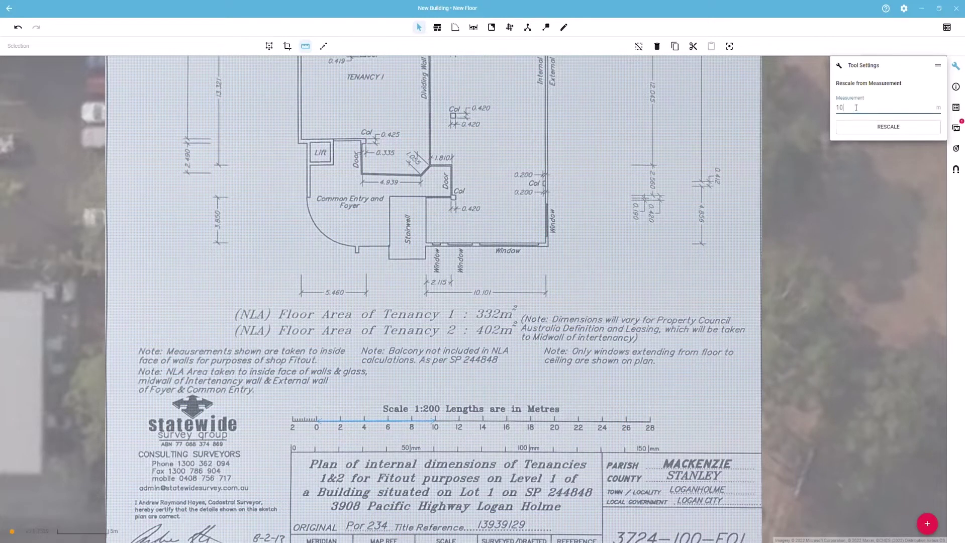
click(889, 126)
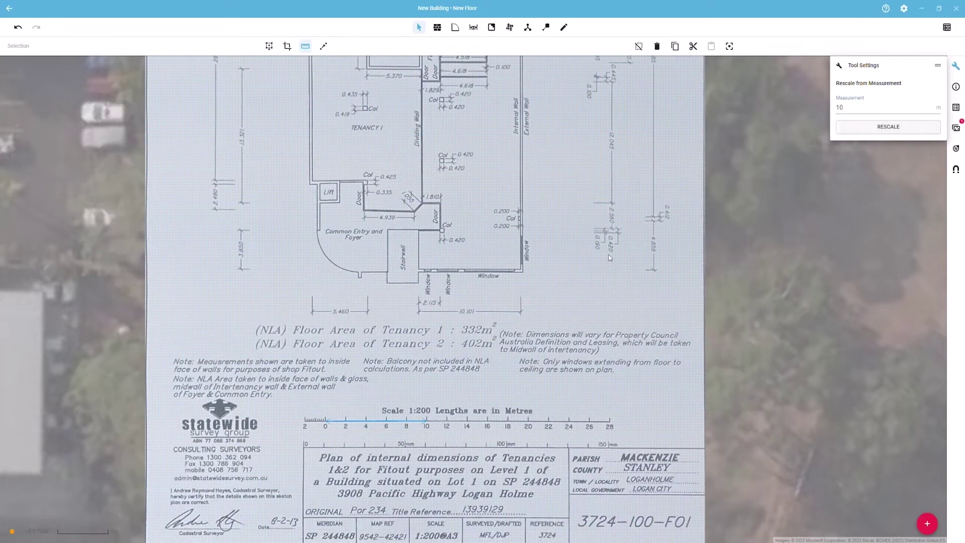
Rotate the floorplan image 90° clockwise and move it over the satellite building with solar panels
click(269, 45)
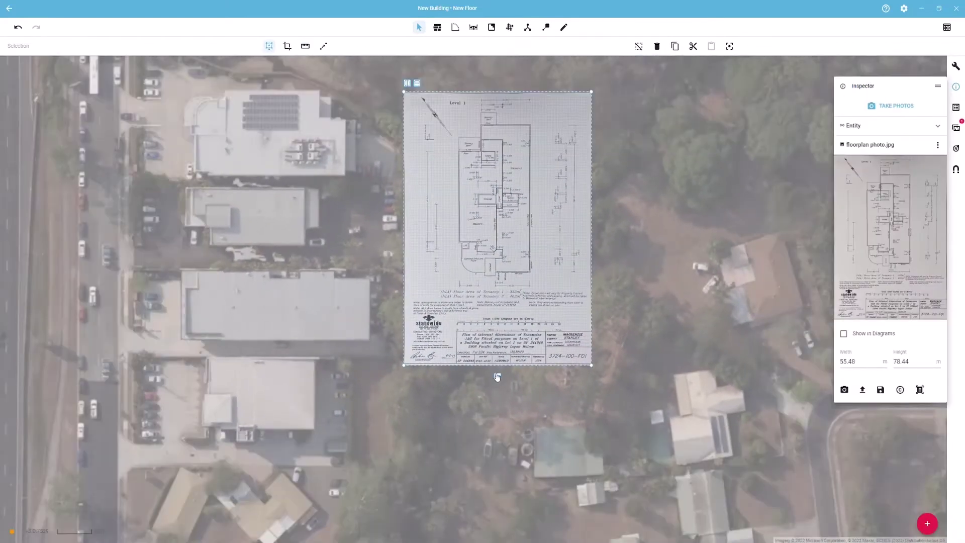
drag(497, 377, 354, 229)
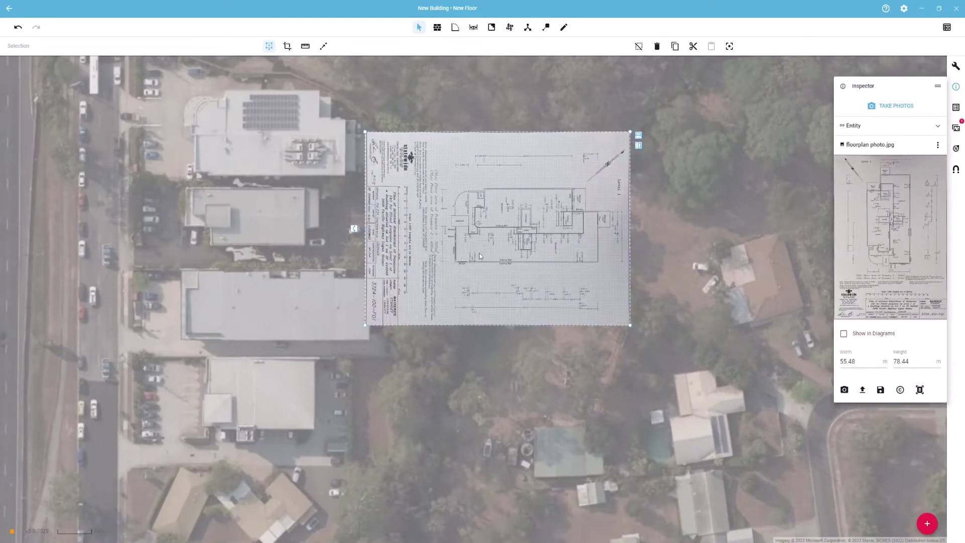
middle_drag(474, 253, 577, 344)
drag(599, 336, 343, 247)
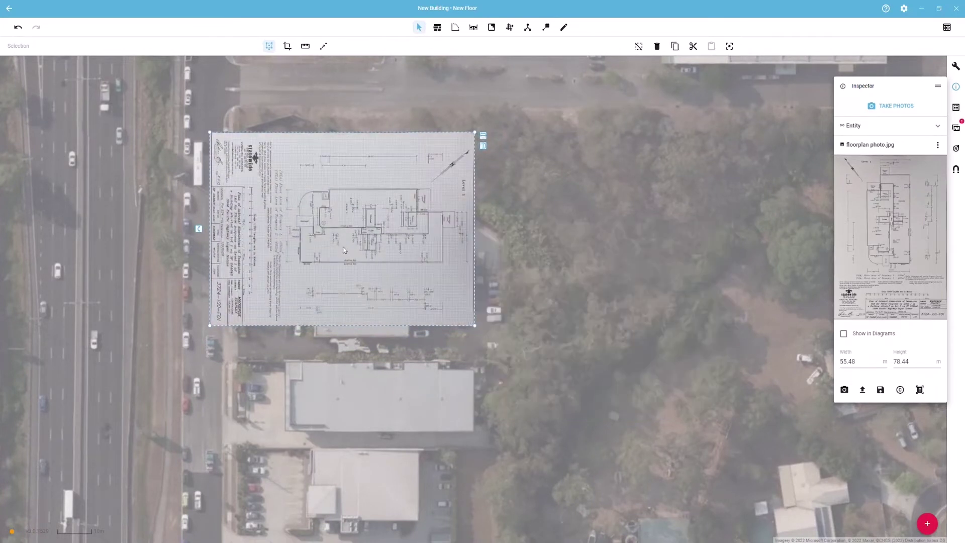
click(538, 233)
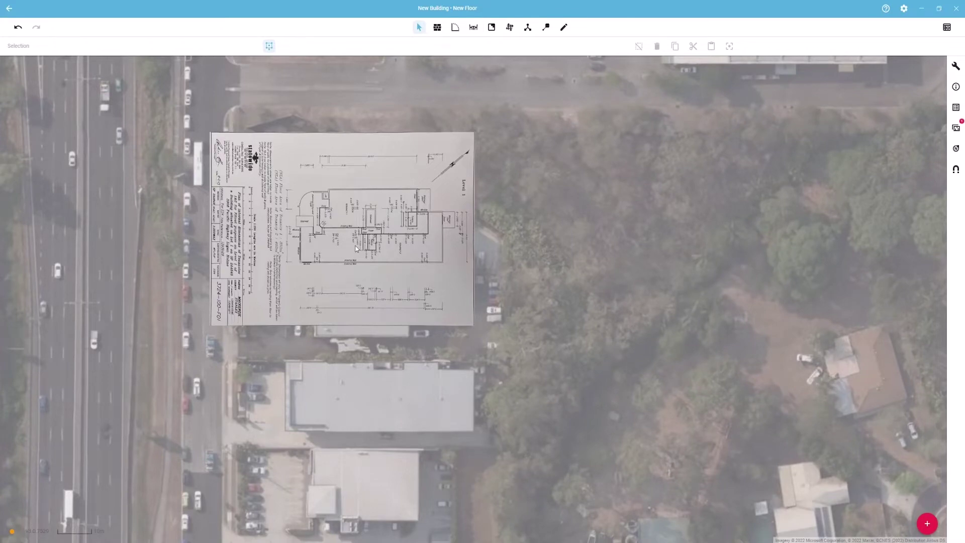
Open New Building's Ground Floor plan and get started in the PlanStudio 3 interface
scroll(319, 222, up, 3)
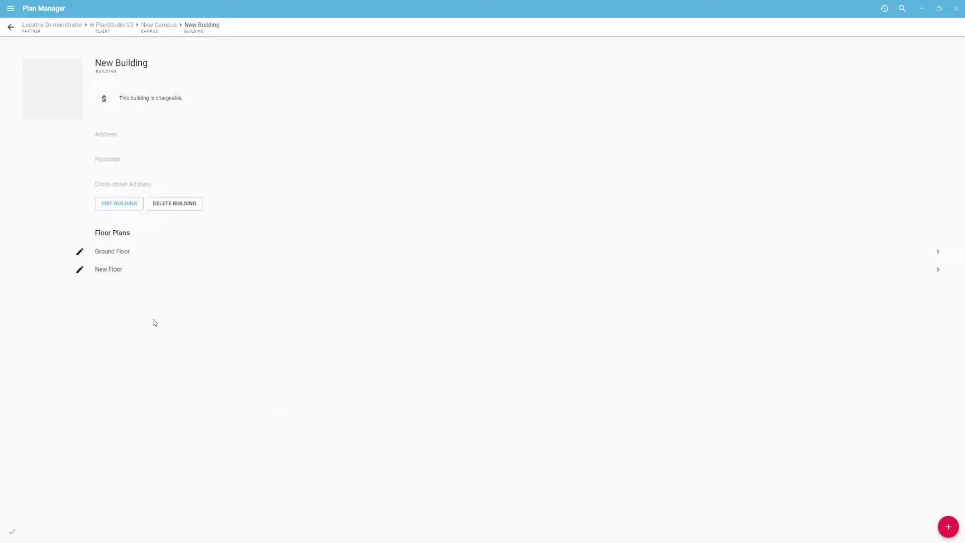
click(108, 252)
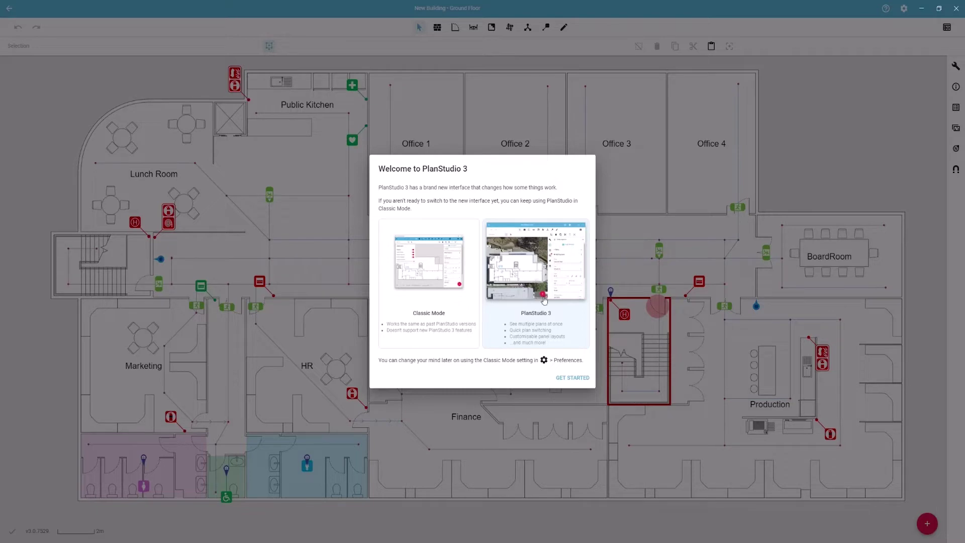
click(566, 381)
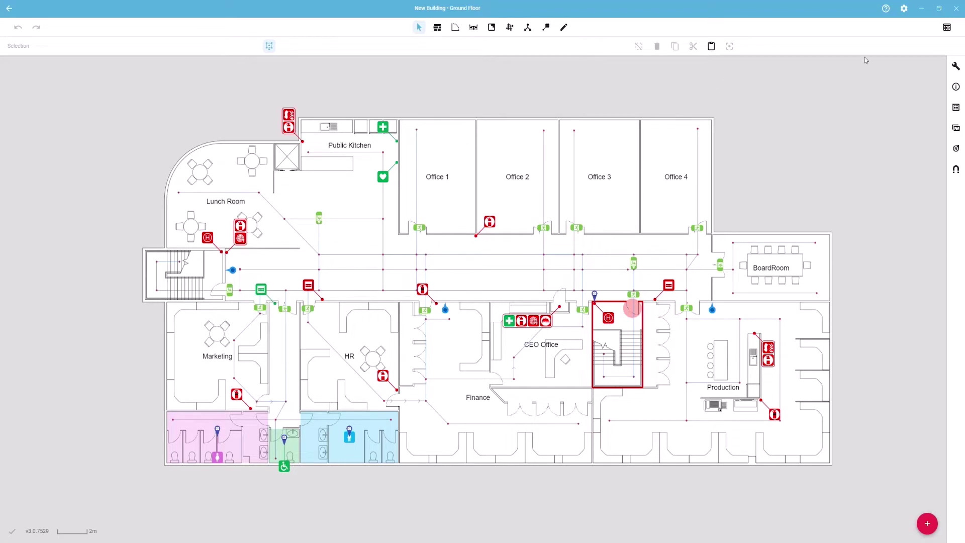
Review the Preferences, including Classic Mode, measurement units, equipment size and touch mode, and close them unchanged
click(904, 8)
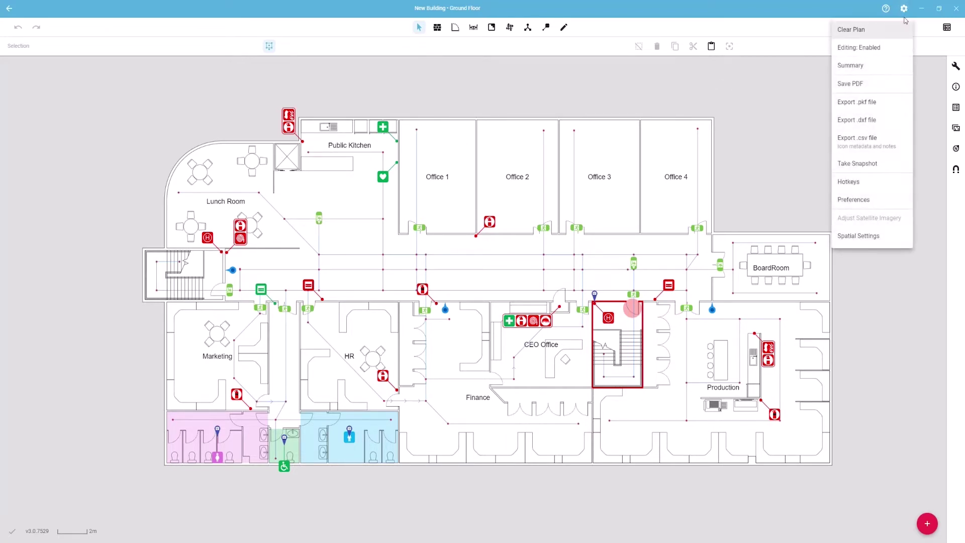
click(864, 201)
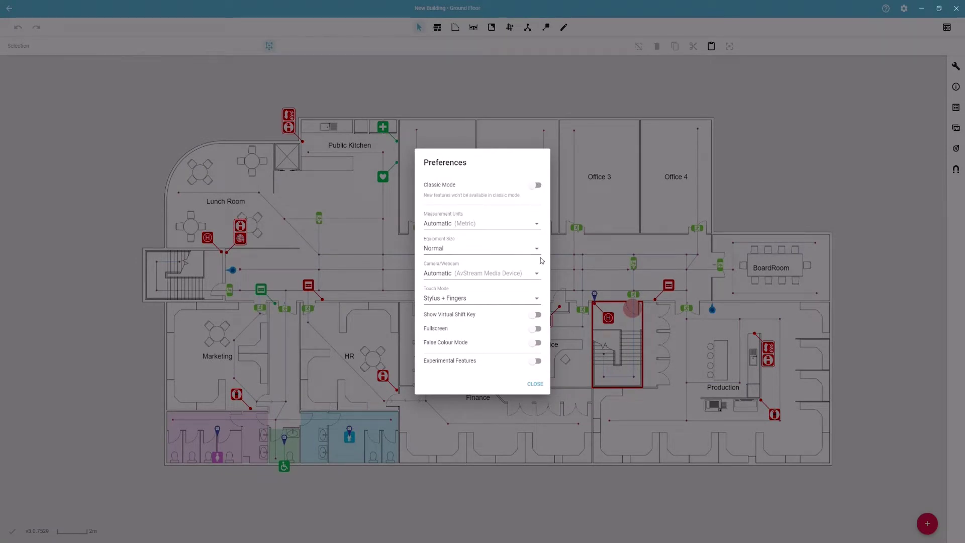
click(535, 384)
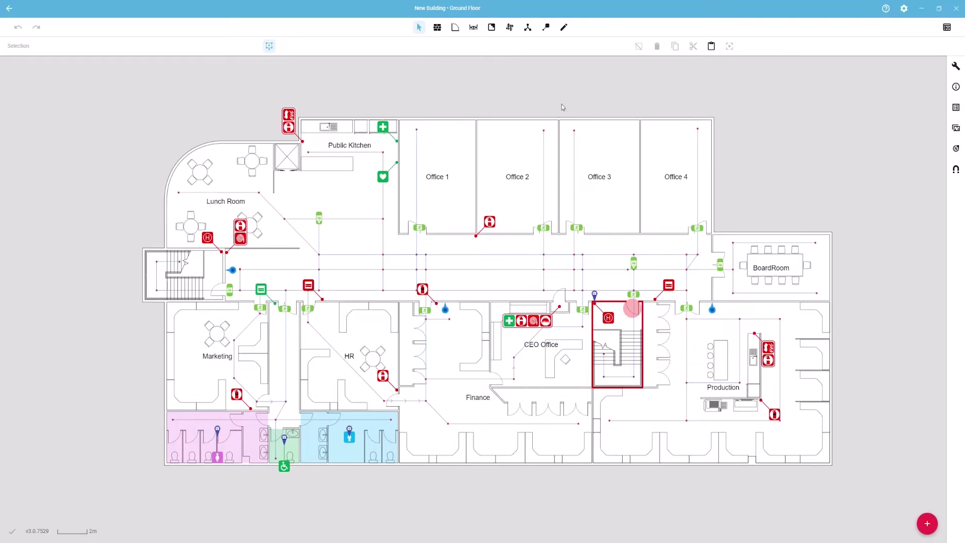
Draw a straight horizontal Internal Wall with no rating outside the building, above Office 1 and Office 2
click(437, 28)
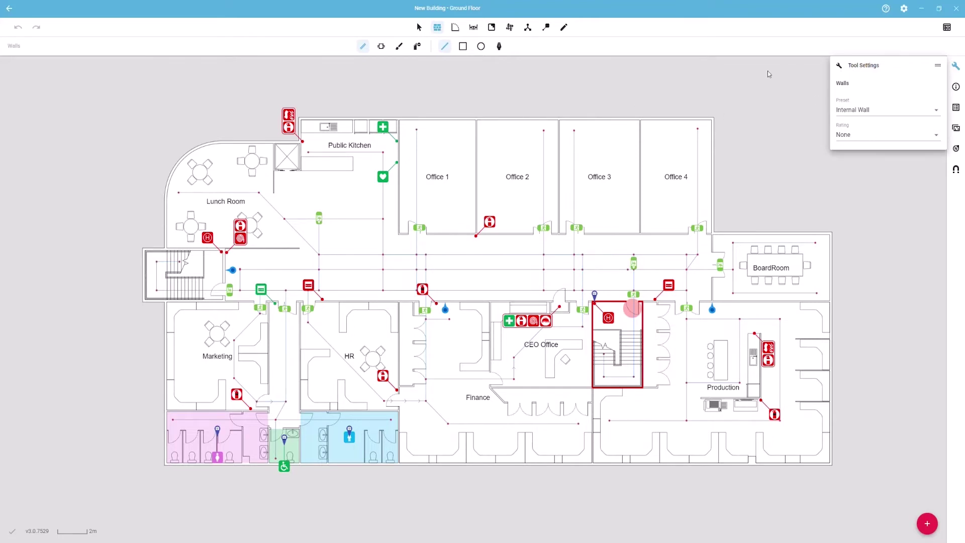
click(420, 27)
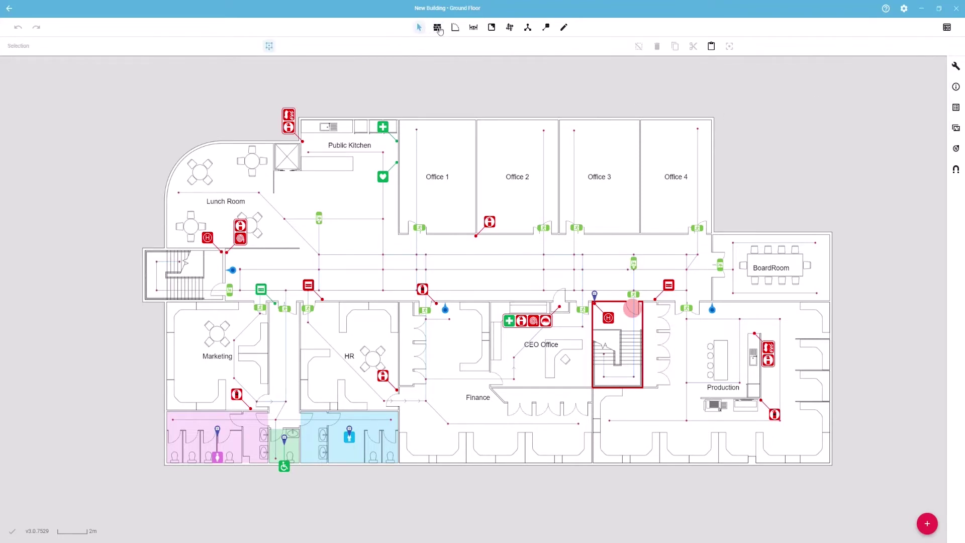
click(438, 28)
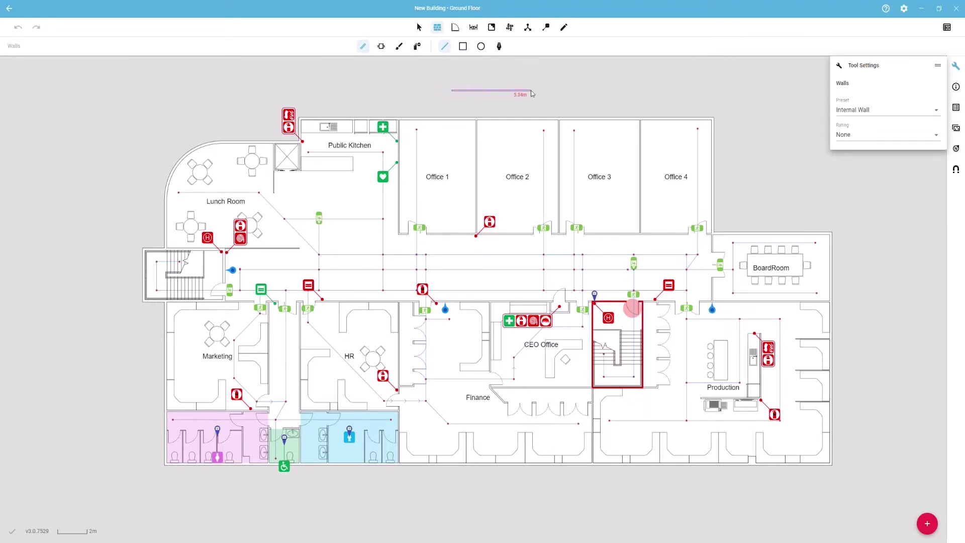
Compare the tool settings offered for the door, wall and selection tools
click(455, 27)
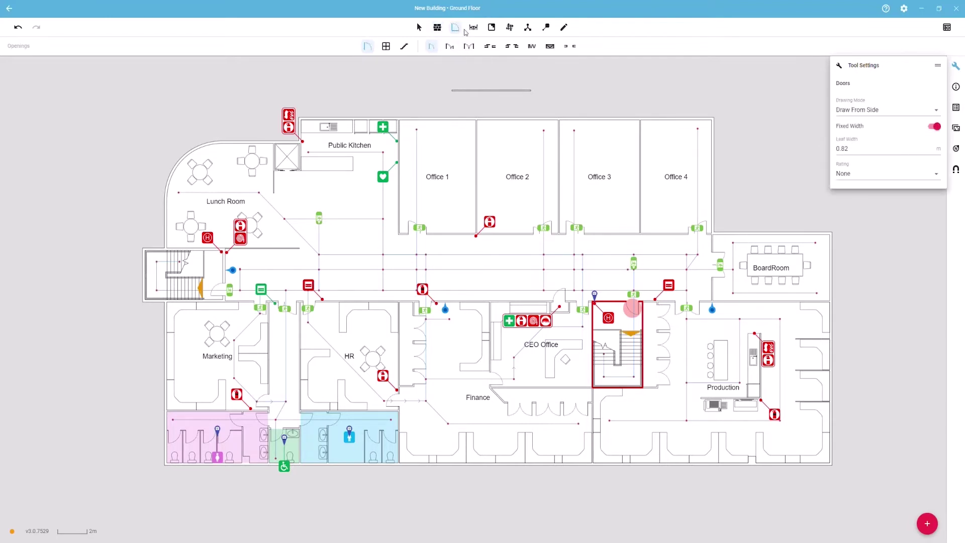
click(437, 28)
click(420, 28)
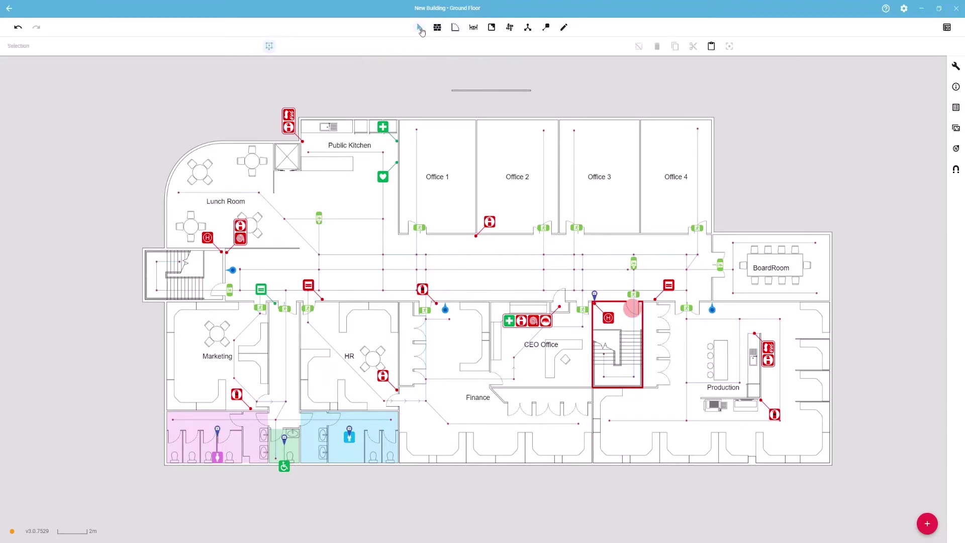
click(957, 67)
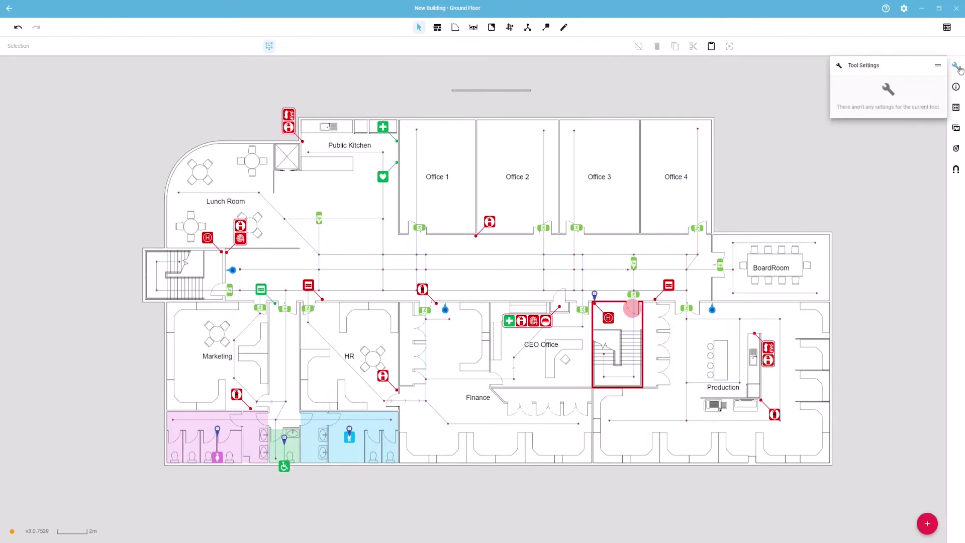
click(956, 67)
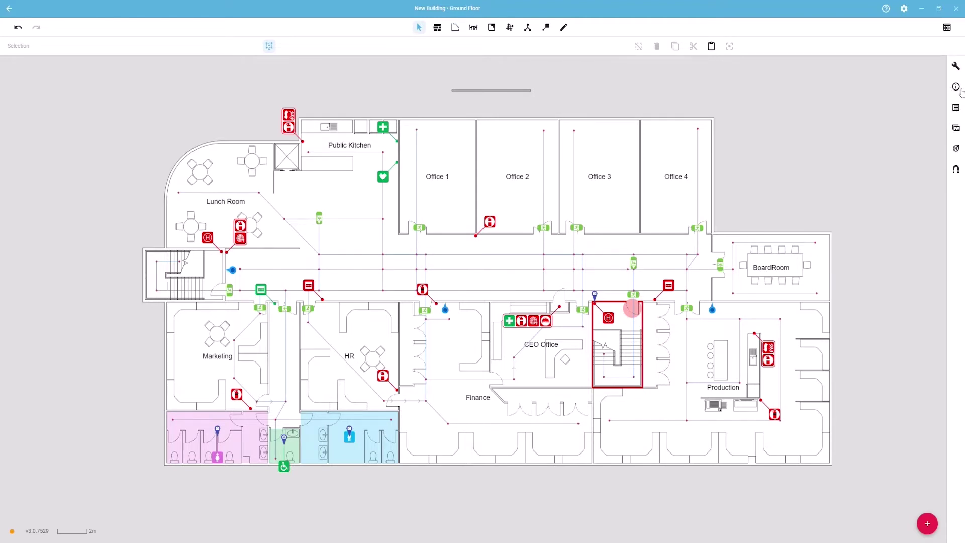
Place a leader line icon without a symbol outside the building, above the wall between Office 3 and Office 4
click(547, 29)
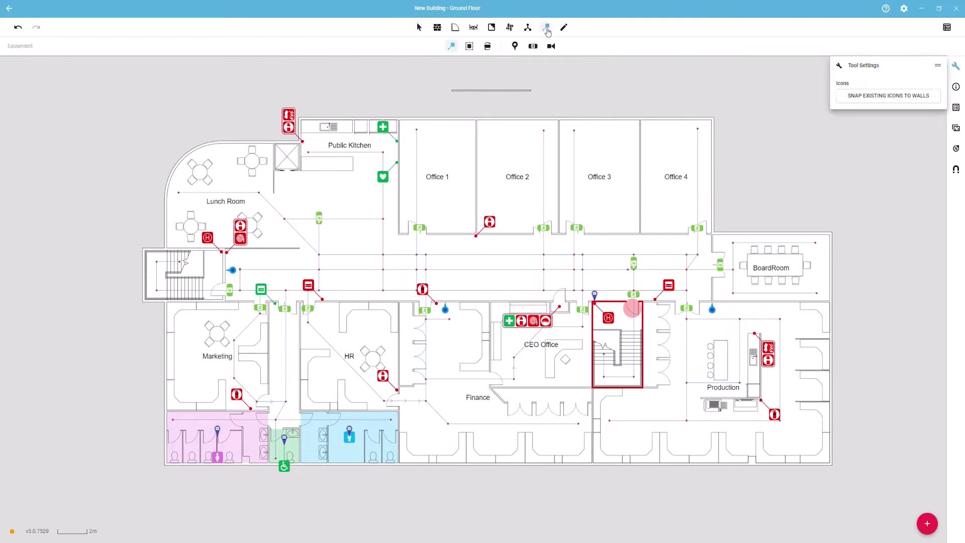
click(632, 89)
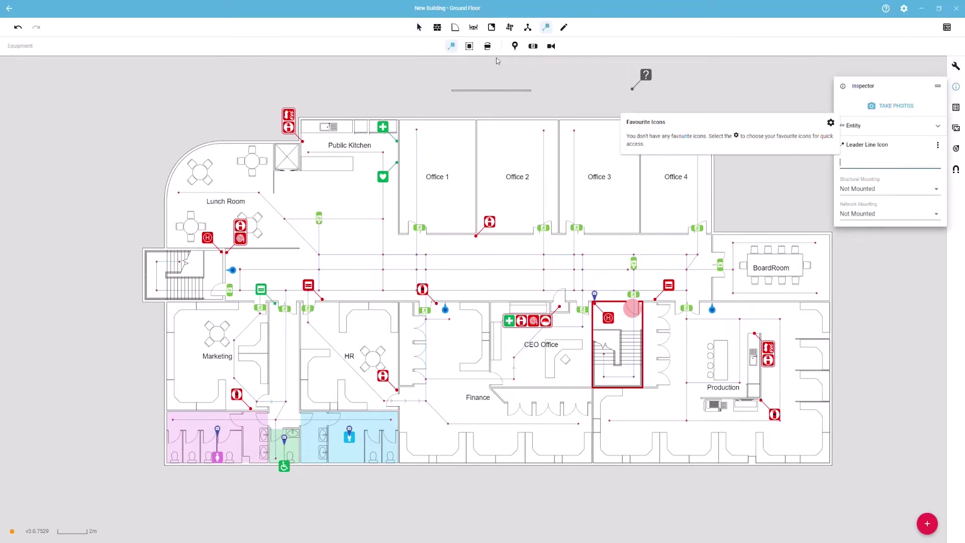
Inspect the properties of the external wall above the offices and of Office 1's double hinged doors, and clear the selection
click(419, 29)
click(436, 119)
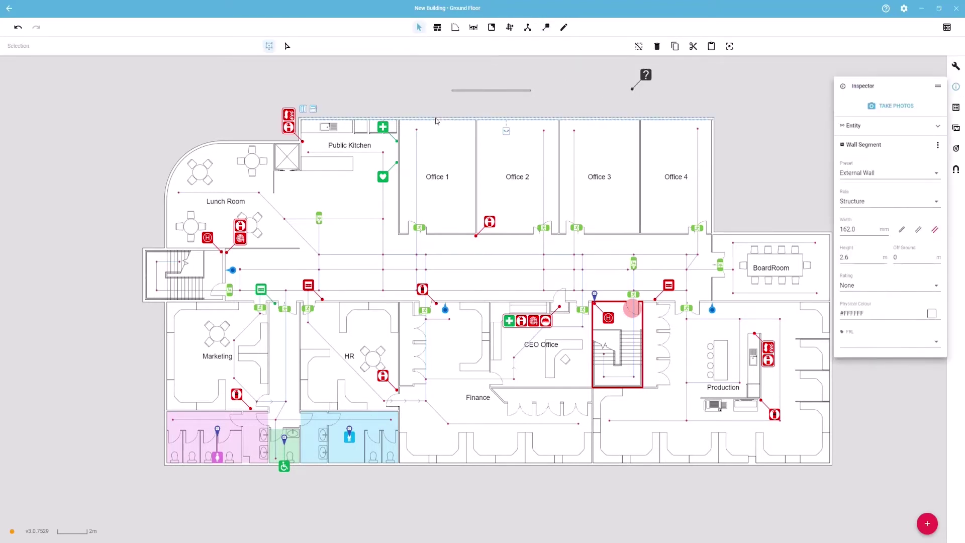
click(415, 227)
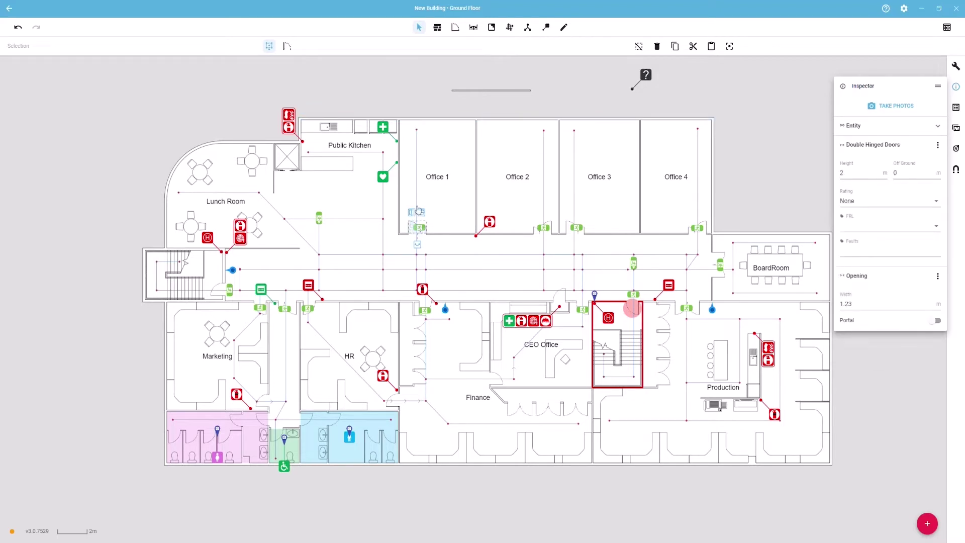
click(488, 103)
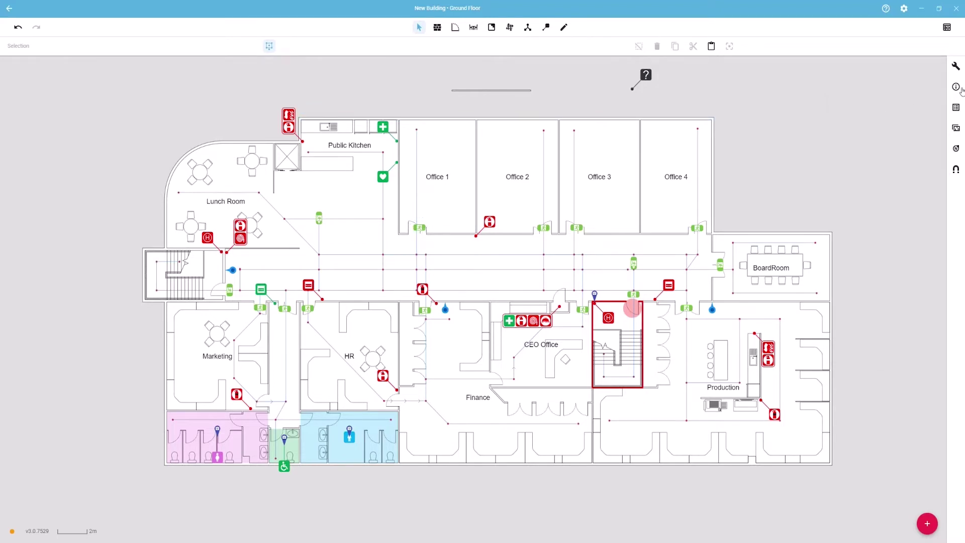
Dock the Browser beside the plan, try a horizontal 12V Power network line near the leader line icon and undo the line
click(957, 109)
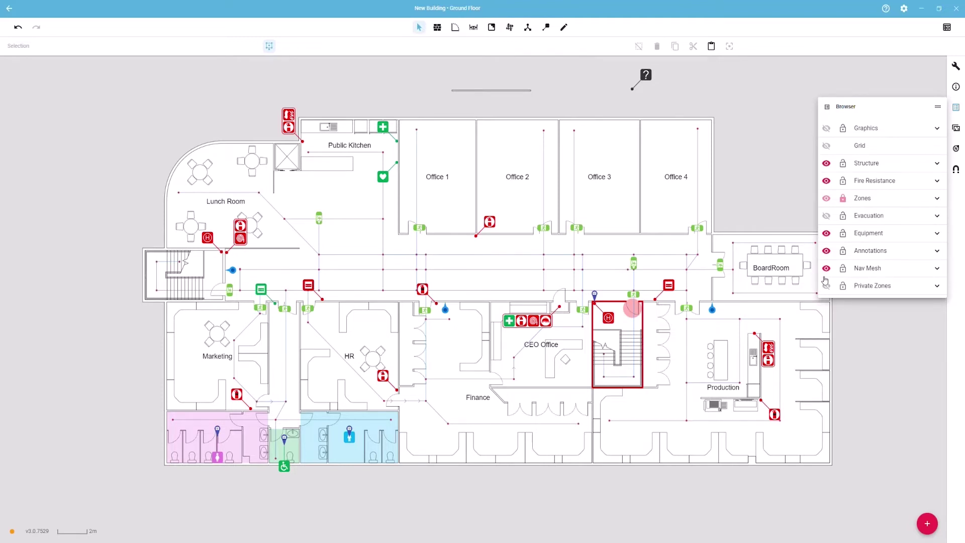
click(956, 108)
click(528, 29)
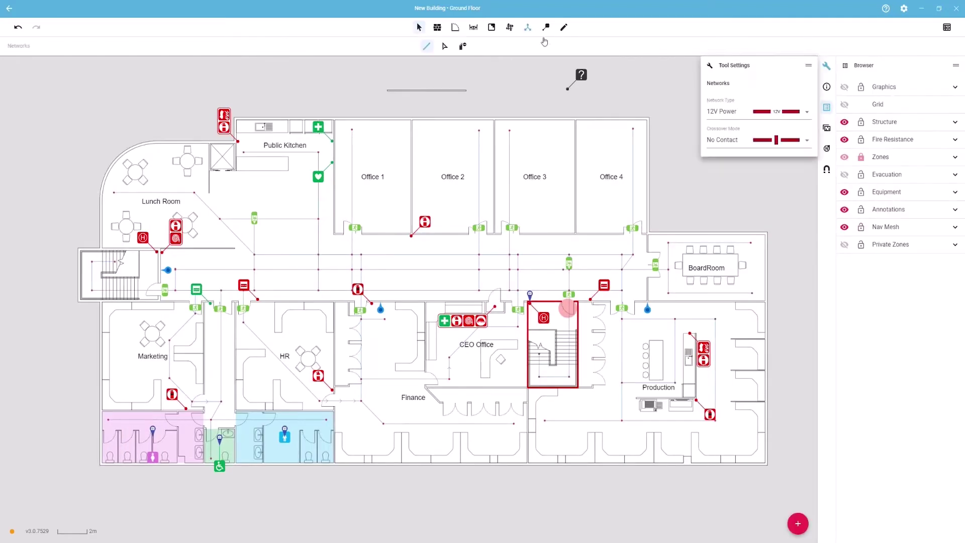
click(614, 96)
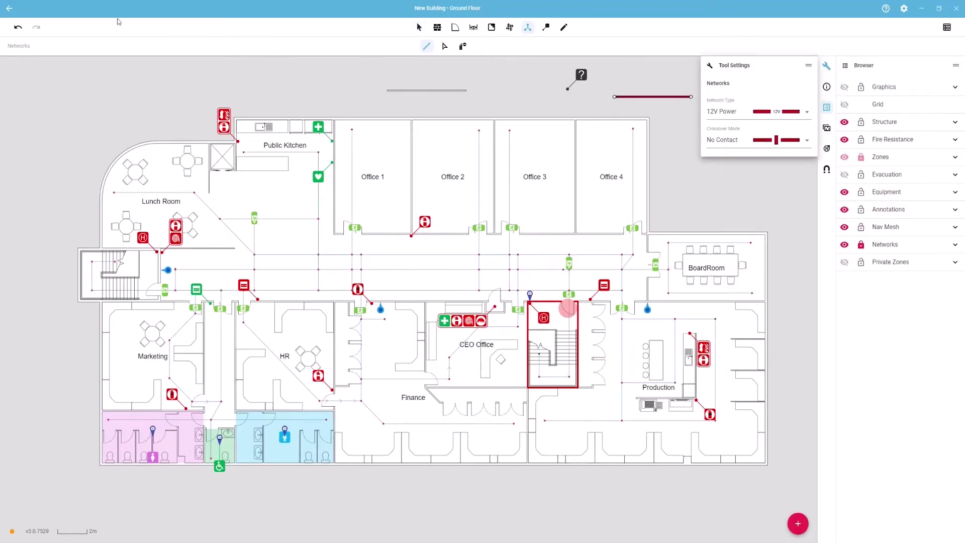
click(18, 29)
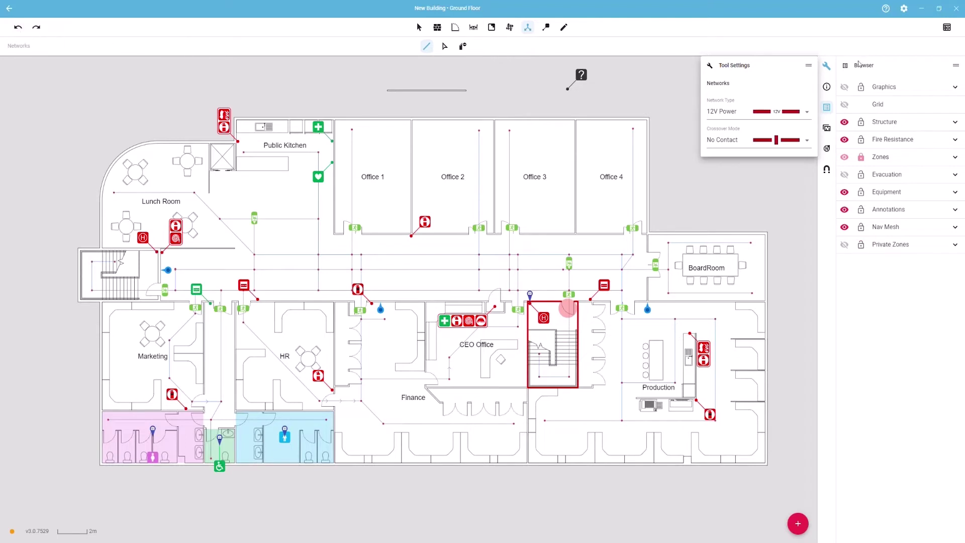
Float the Browser and try the visibility and lock toggles on the Graphics items Example Sign 1.pdf and Generic Document
click(826, 107)
click(957, 107)
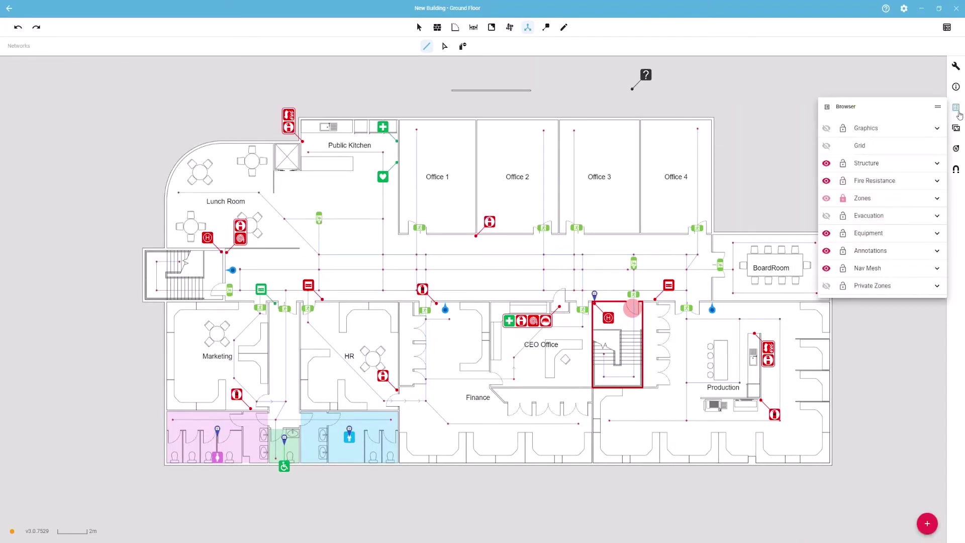
click(938, 128)
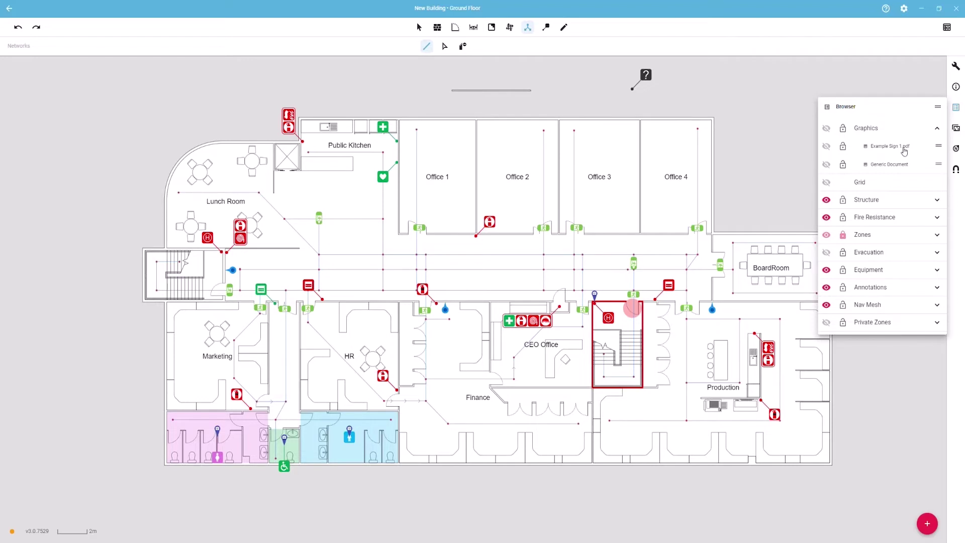
click(828, 147)
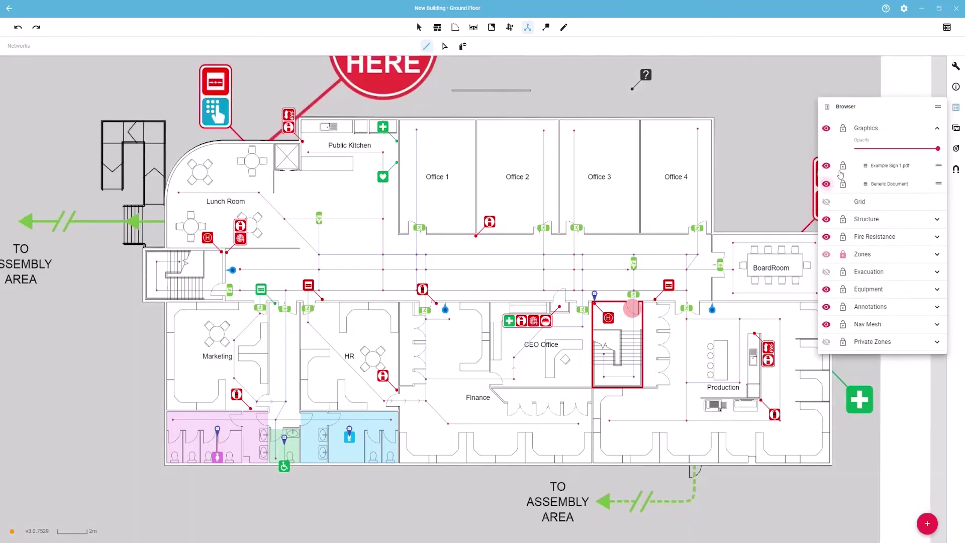
click(827, 166)
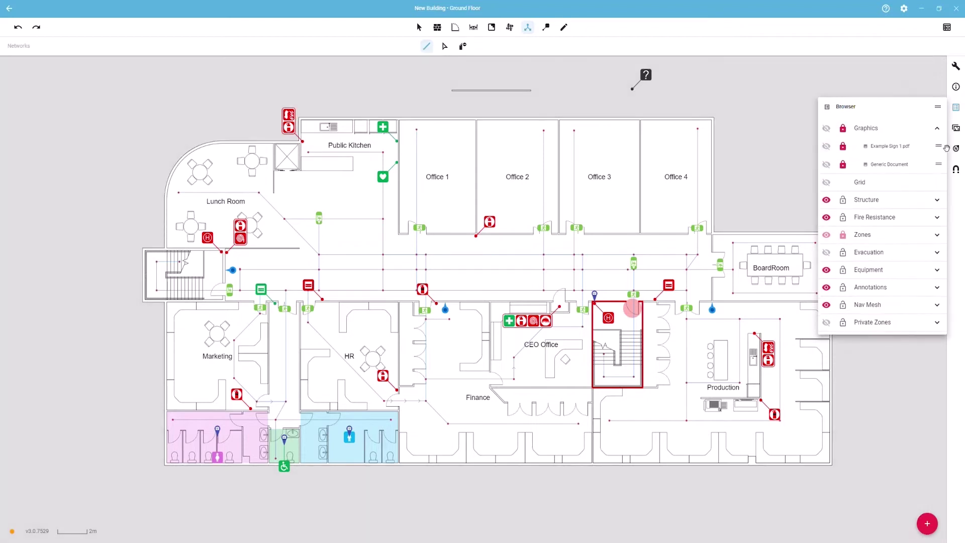
mouse_move(939, 146)
mouse_down()
mouse_move(941, 166)
mouse_move(940, 147)
mouse_up()
click(843, 164)
click(844, 147)
Dock the Browser beside the plan and expand the Equipment category and its Evac Signs group
click(936, 270)
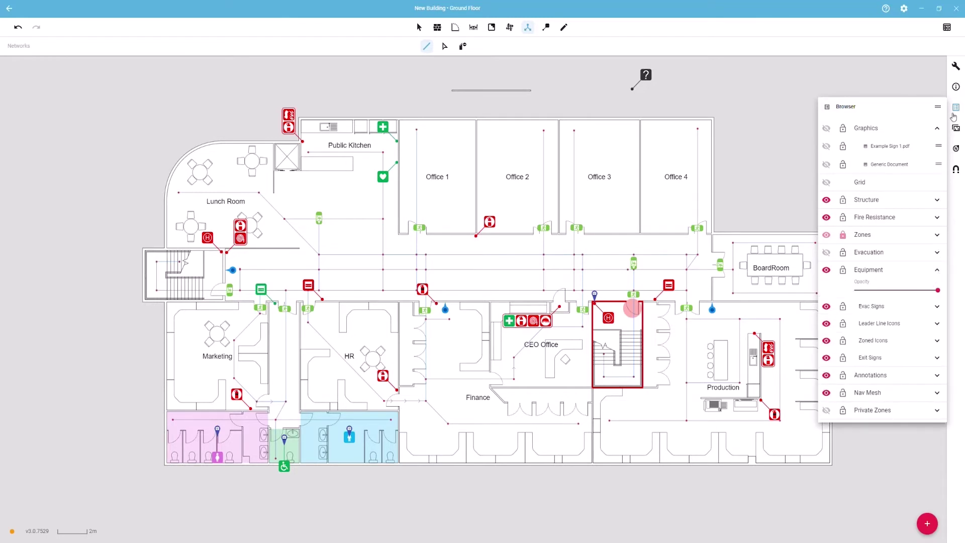
drag(939, 106, 962, 120)
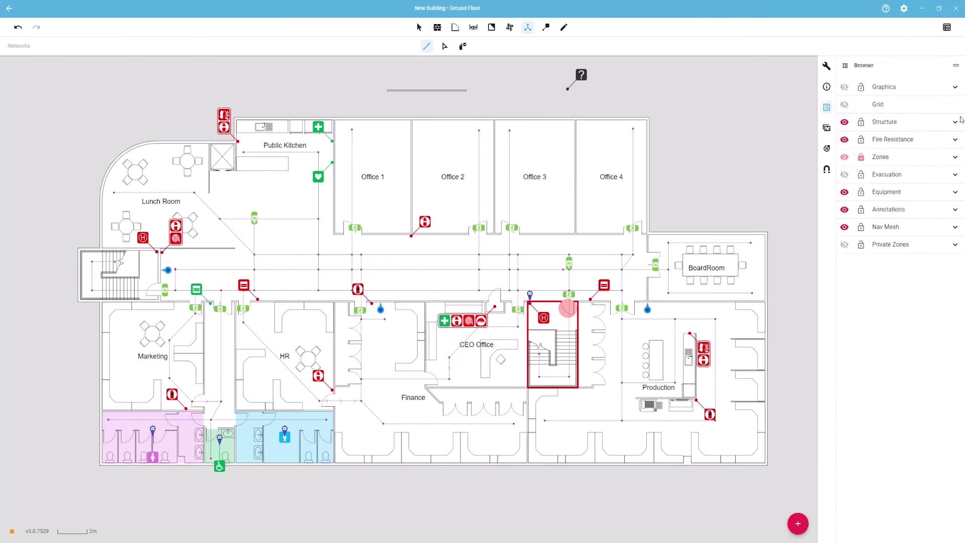
click(956, 192)
click(955, 228)
Examine the properties of evac signs AG - YAH - 1, AG - YAH - 2 and AG - YAH - 3, and collapse their group
click(903, 247)
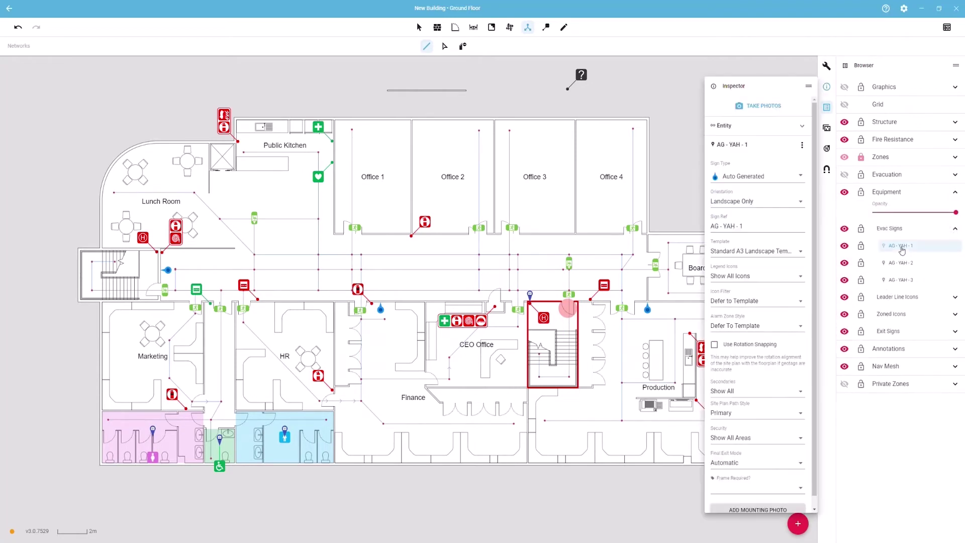
click(900, 263)
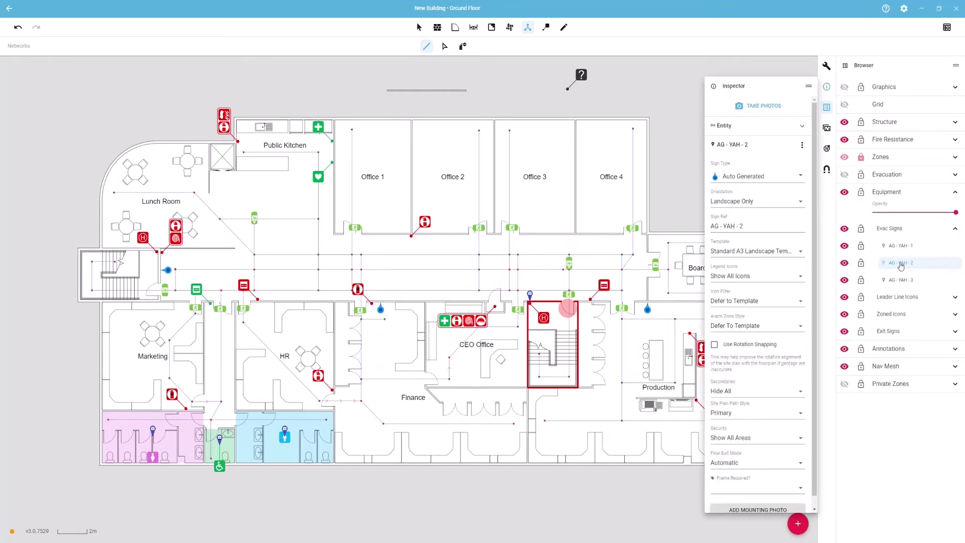
click(900, 280)
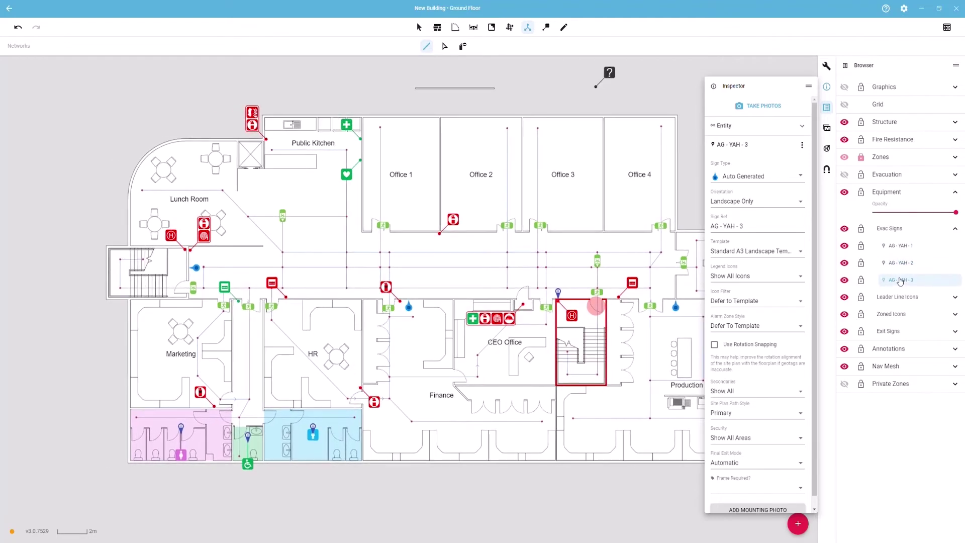
click(899, 265)
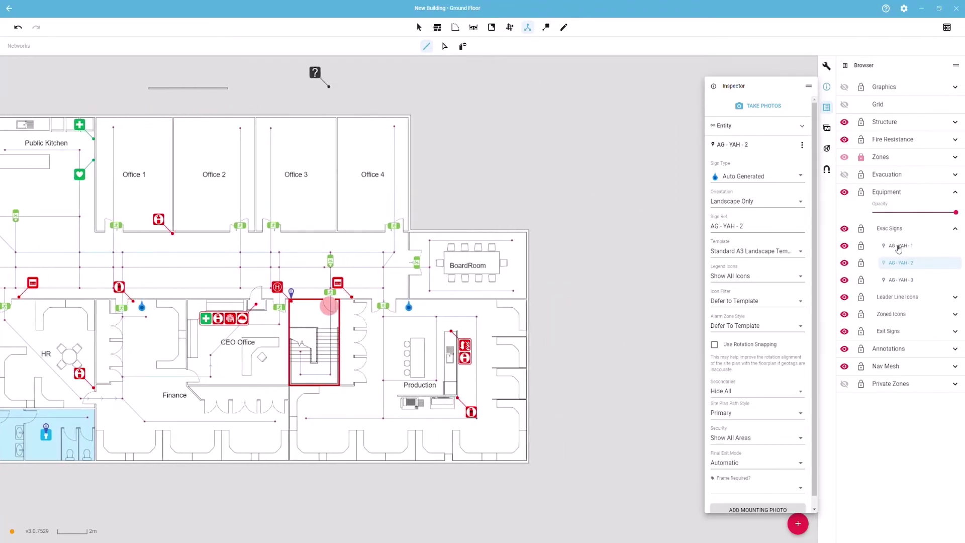
click(897, 246)
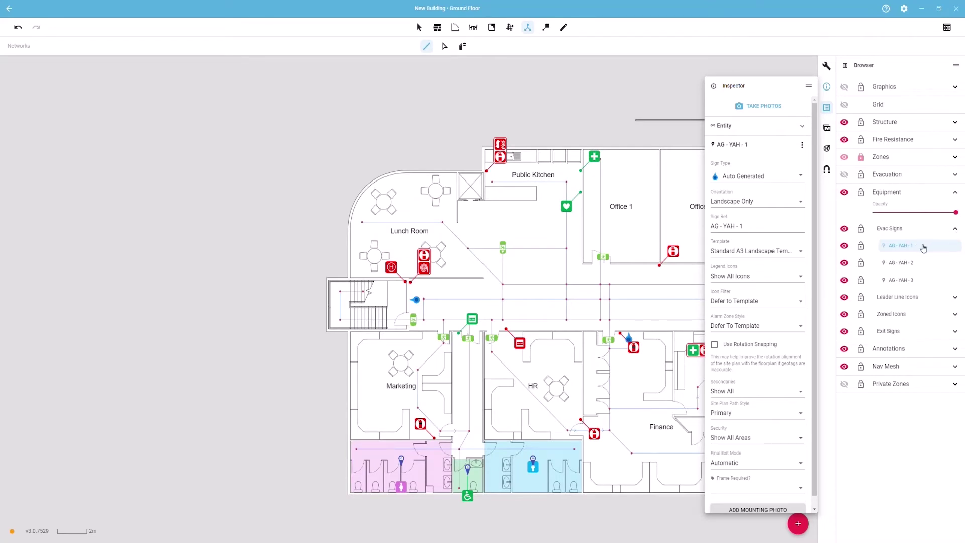
click(956, 229)
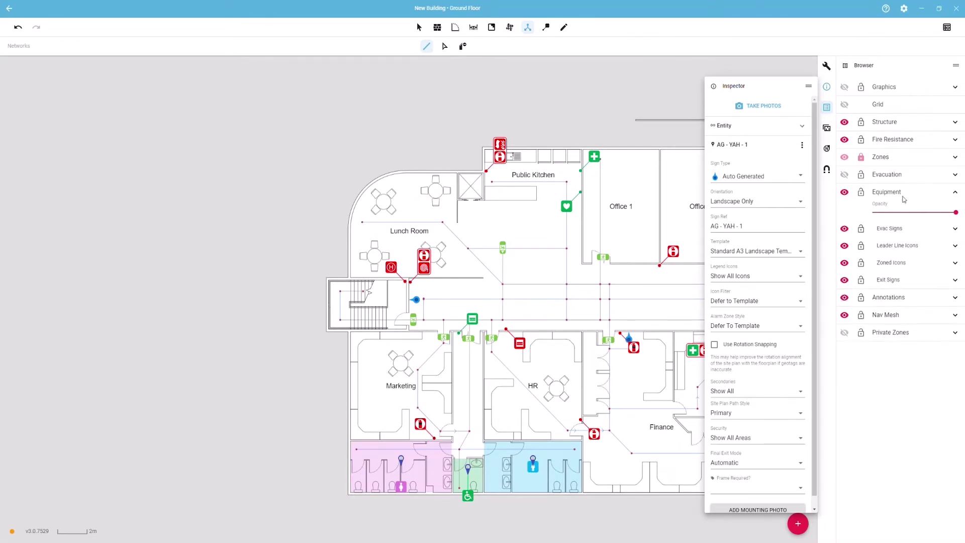
Examine the context options of the Equipment category and of Example Sign 1.pdf in the expanded Graphics category
right_click(887, 195)
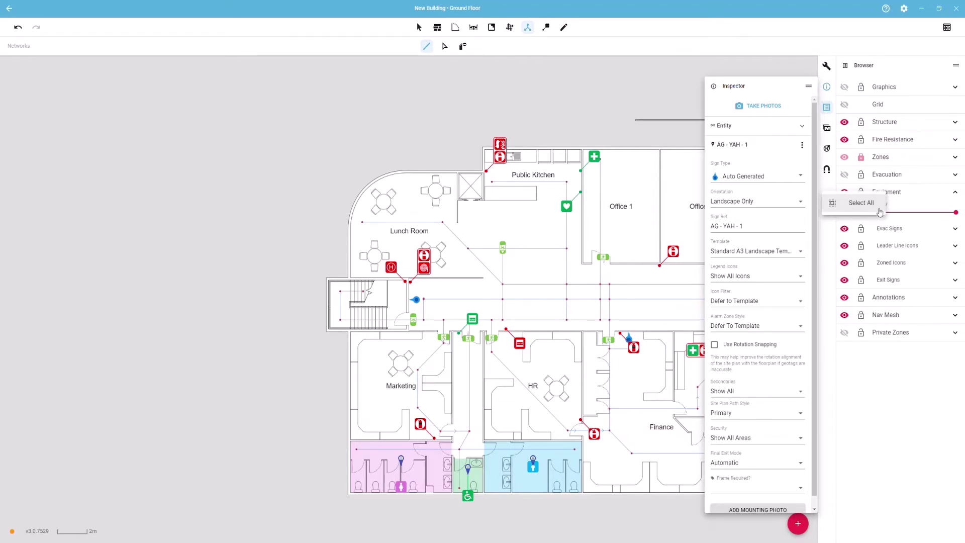
click(929, 195)
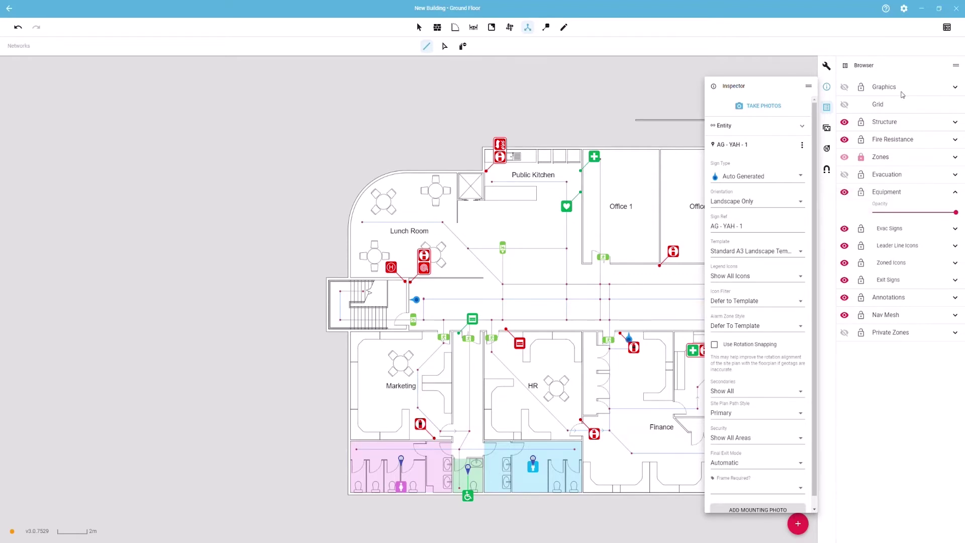
click(957, 88)
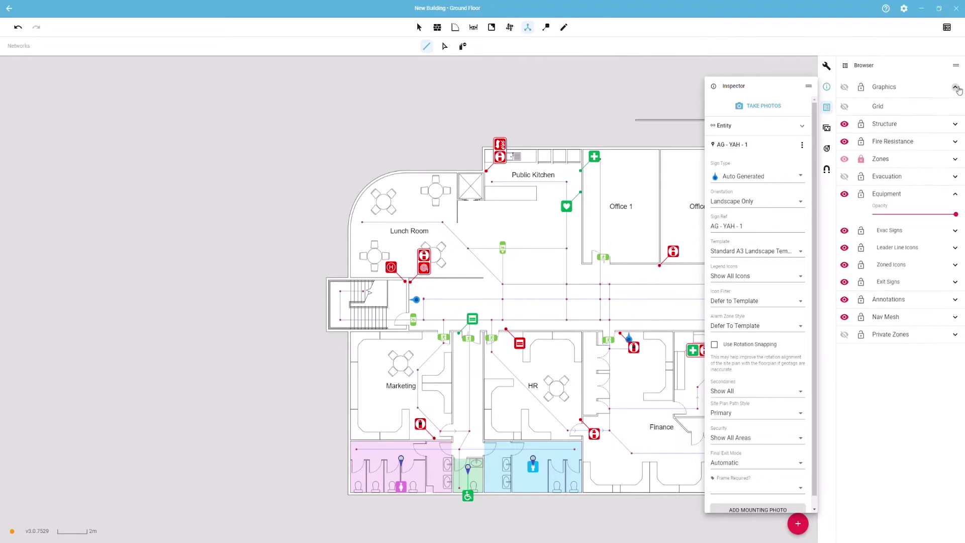
right_click(913, 107)
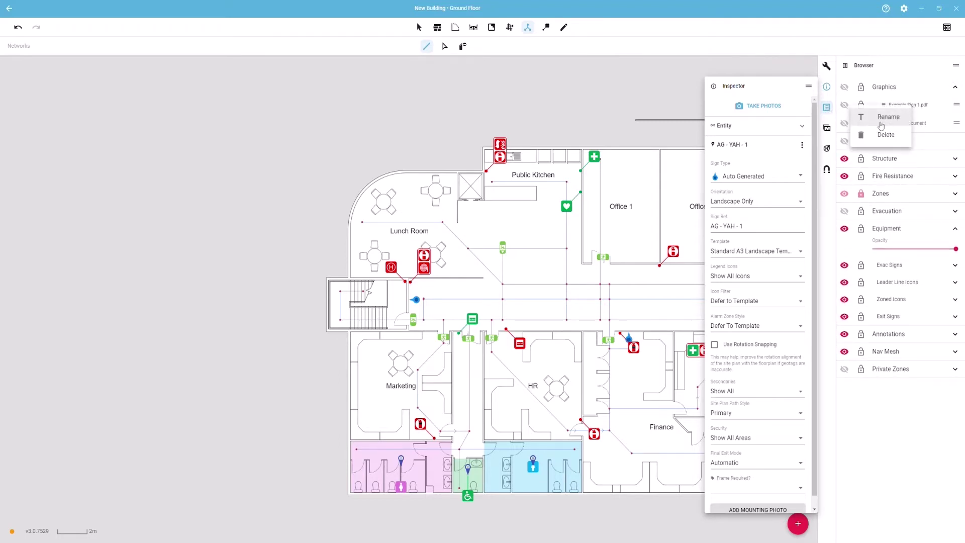
Expand Zones and Interior Zones, examine the context options of the interior zone, and close the Browser
click(957, 194)
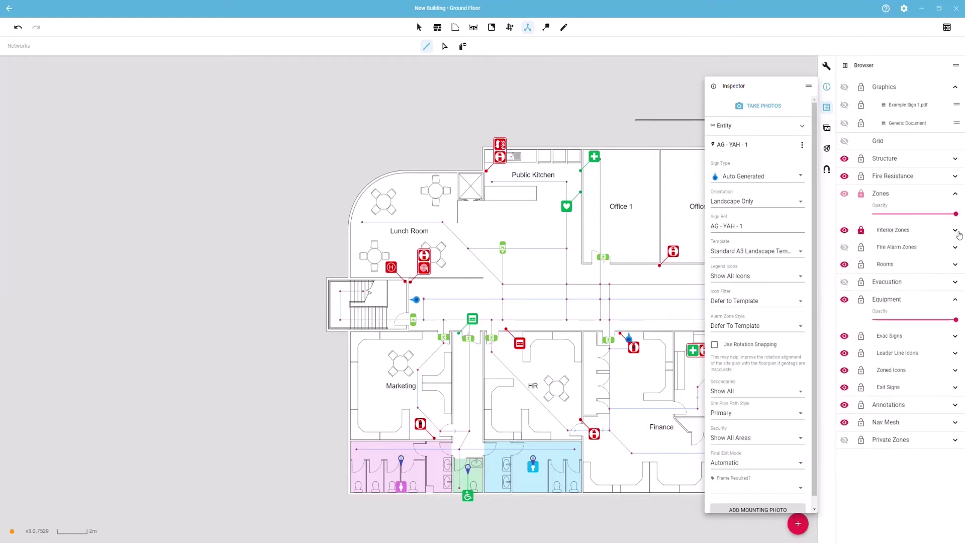
click(956, 231)
right_click(911, 248)
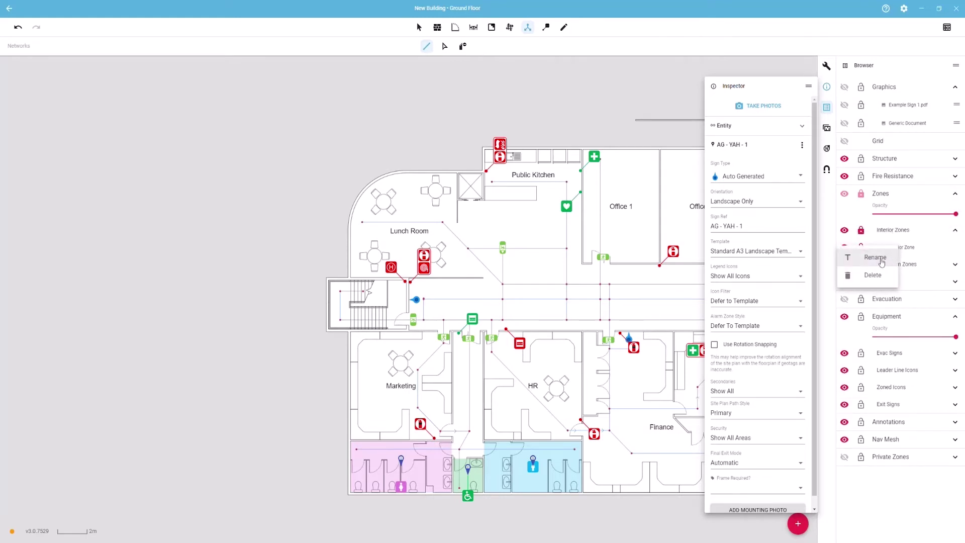
click(914, 249)
click(827, 108)
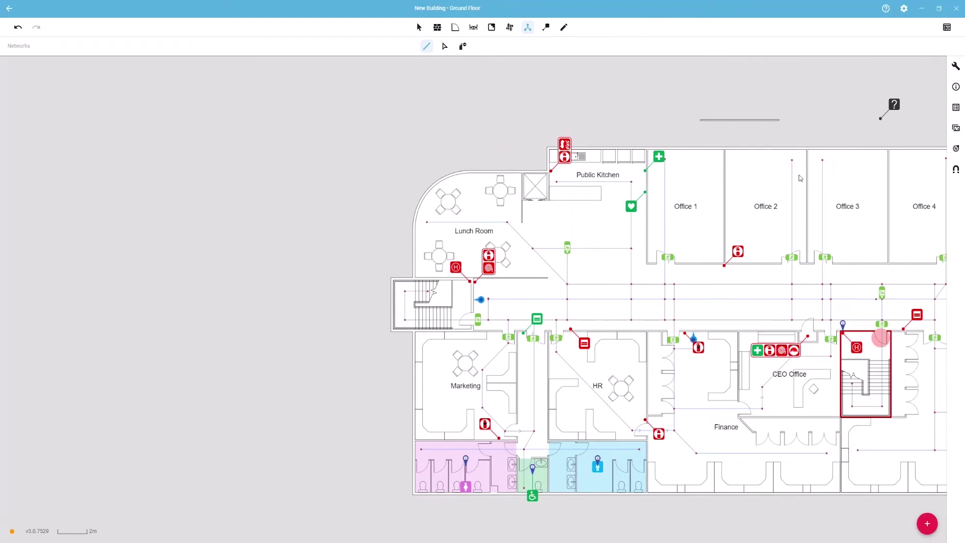
Show the Site Plan together with the Ground Floor at full opacity, and bring up the Snapping Controls
click(957, 129)
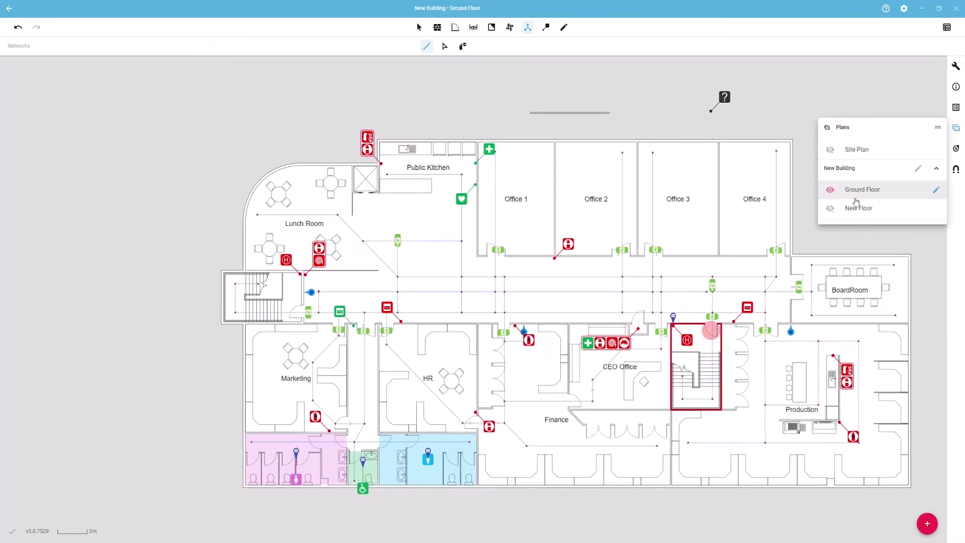
click(830, 149)
scroll(686, 178, down, 4)
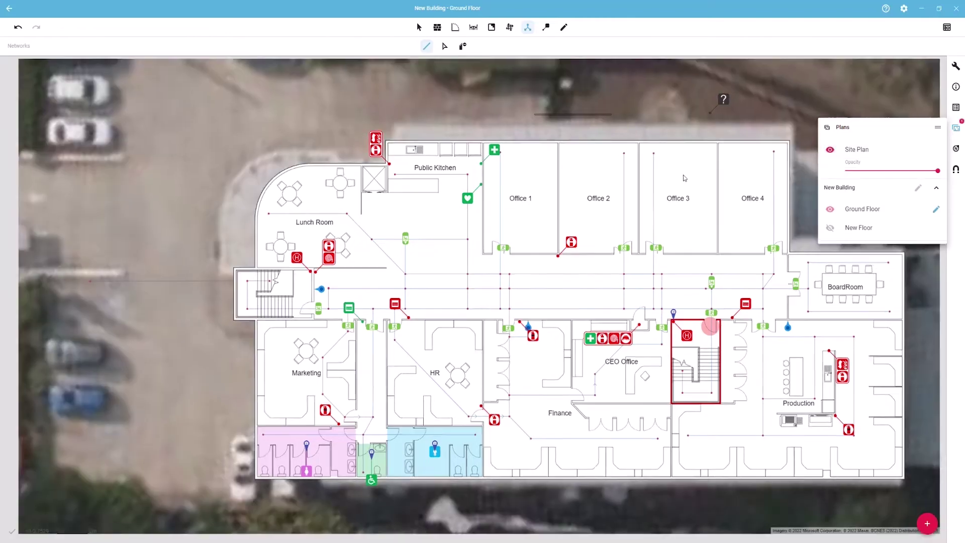
scroll(684, 181, down, 3)
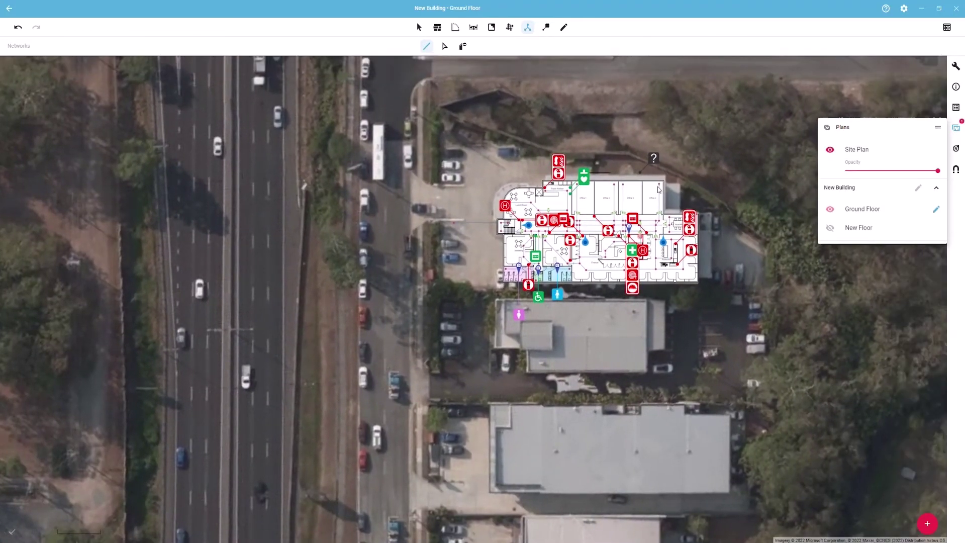
scroll(660, 189, up, 5)
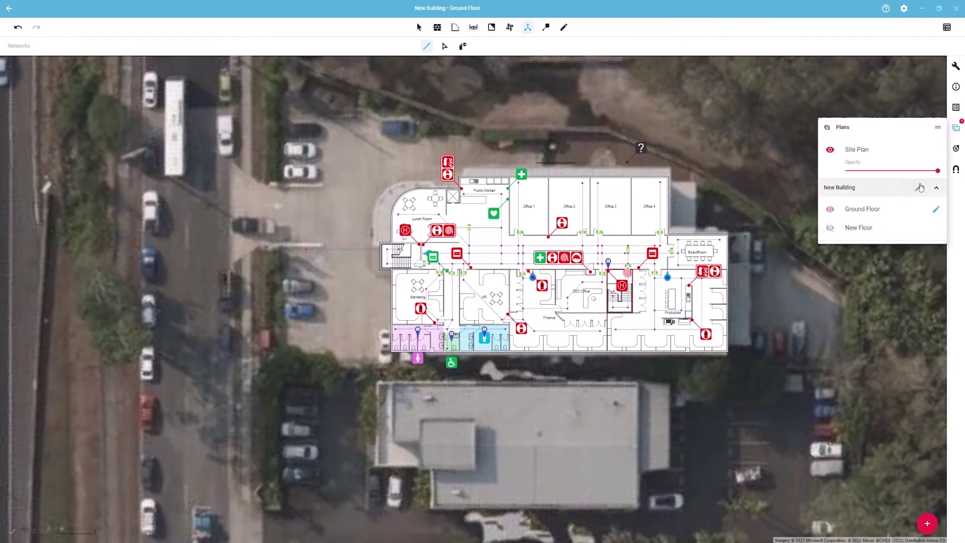
mouse_move(937, 170)
mouse_down()
mouse_move(849, 172)
mouse_move(938, 171)
mouse_up()
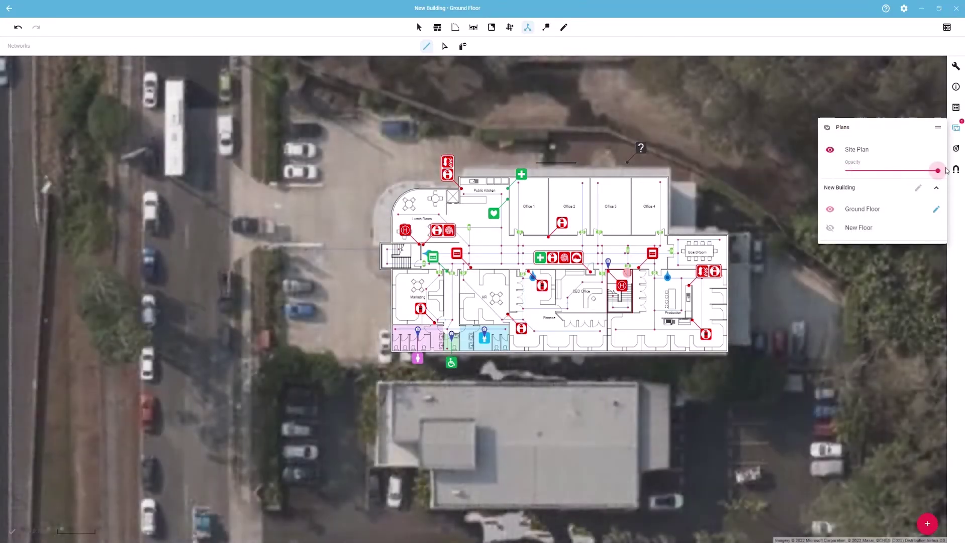
click(958, 171)
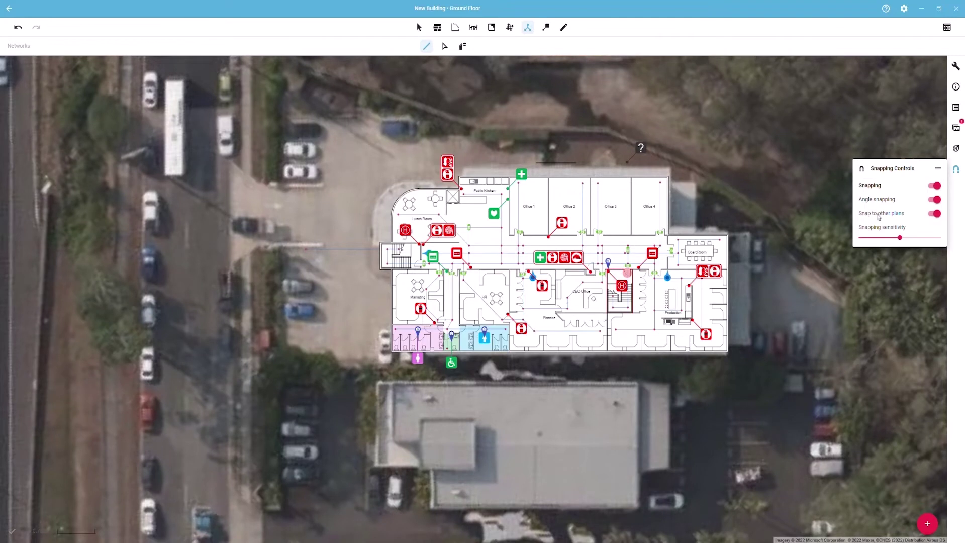
Make the Site Plan the active plan to view its building footprint, and return to New Building's Ground Floor
click(956, 130)
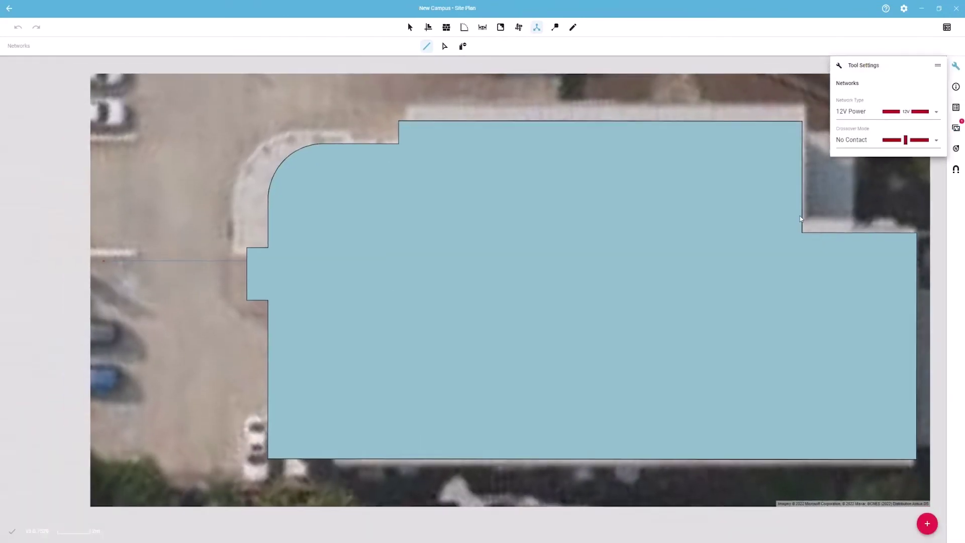
scroll(801, 219, down, 5)
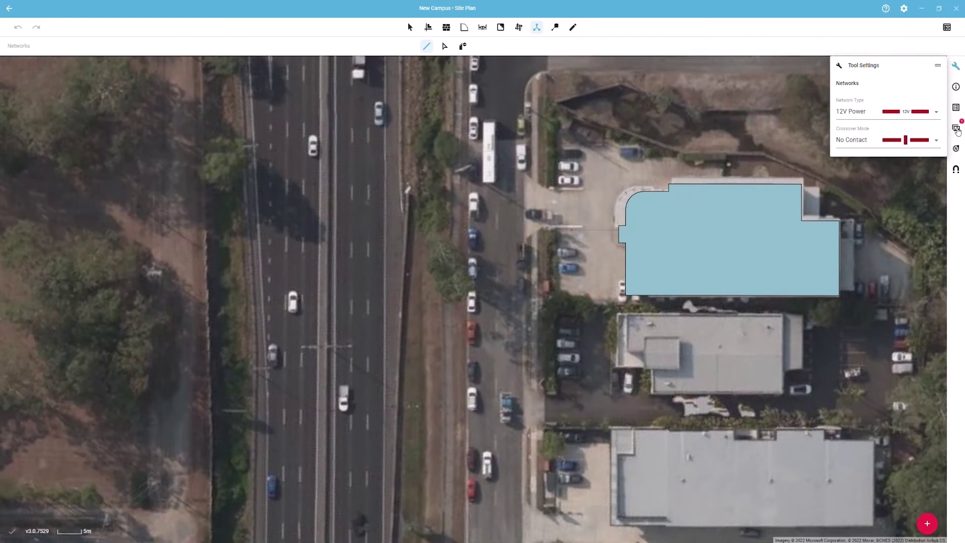
click(957, 130)
click(934, 188)
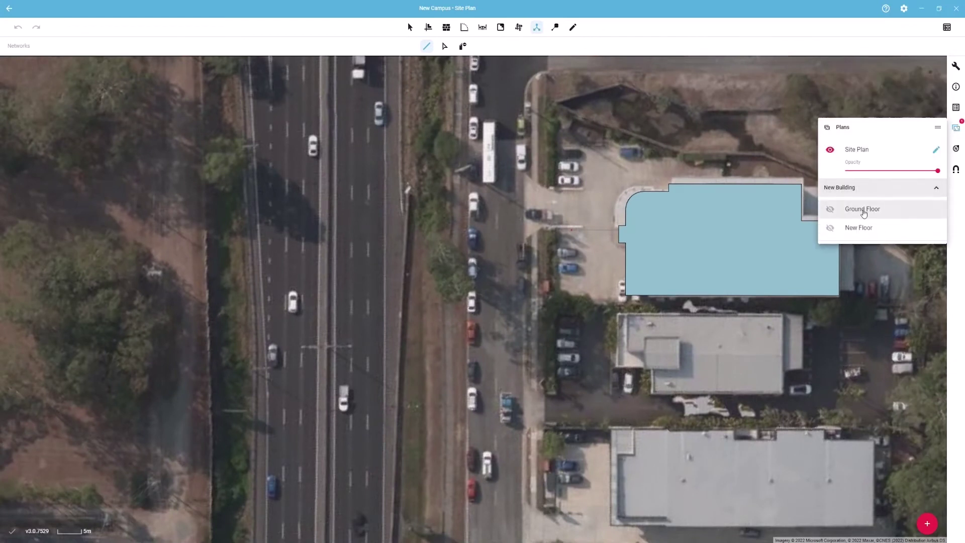
click(863, 211)
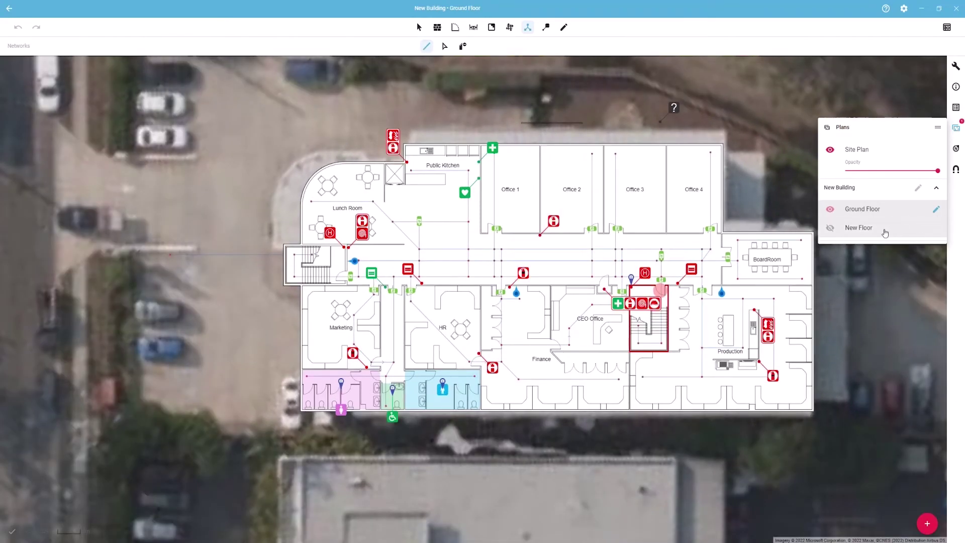
Try showing the New Floor plan over the Ground Floor, and hide it again
click(830, 229)
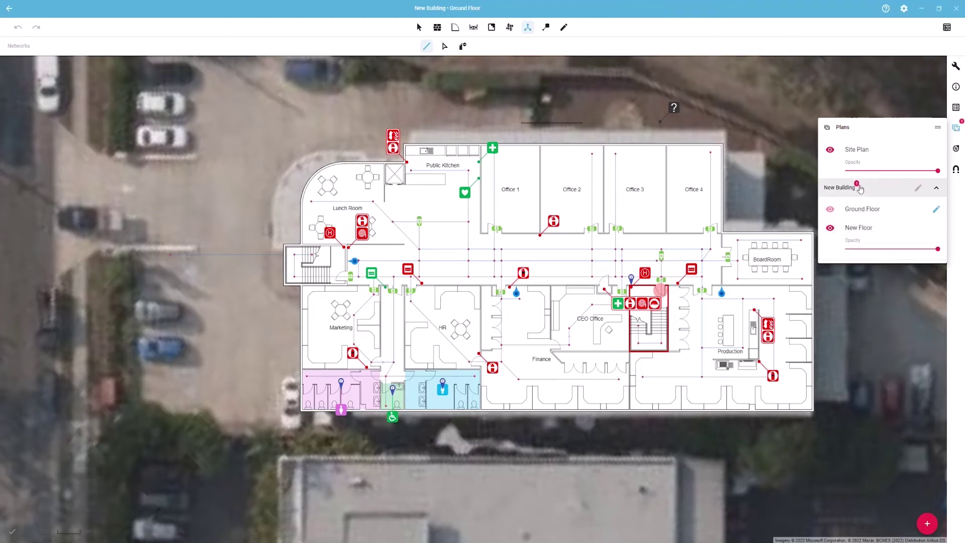
click(831, 228)
scroll(650, 220, down, 2)
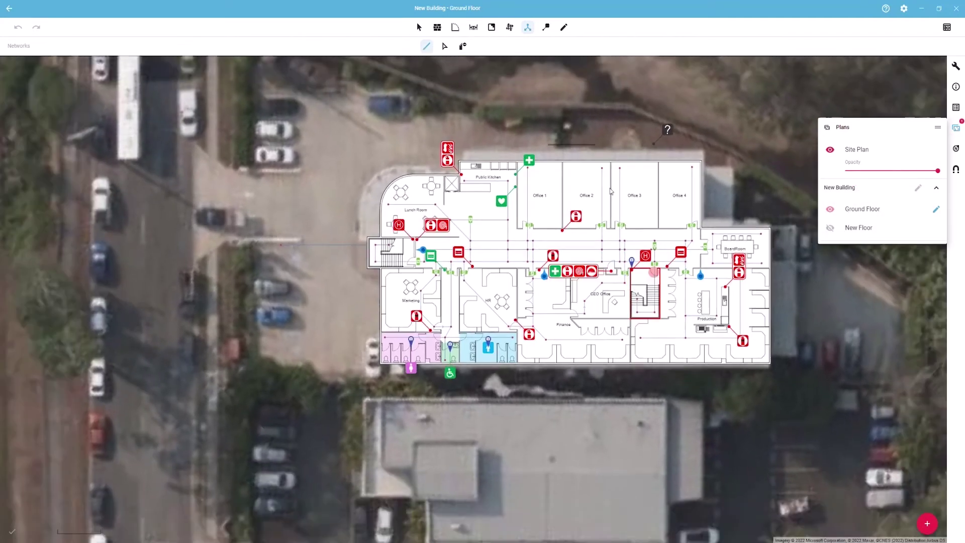
Activate the Selection tool, unlock the Zones category in the Browser and close the Browser
click(418, 25)
click(958, 111)
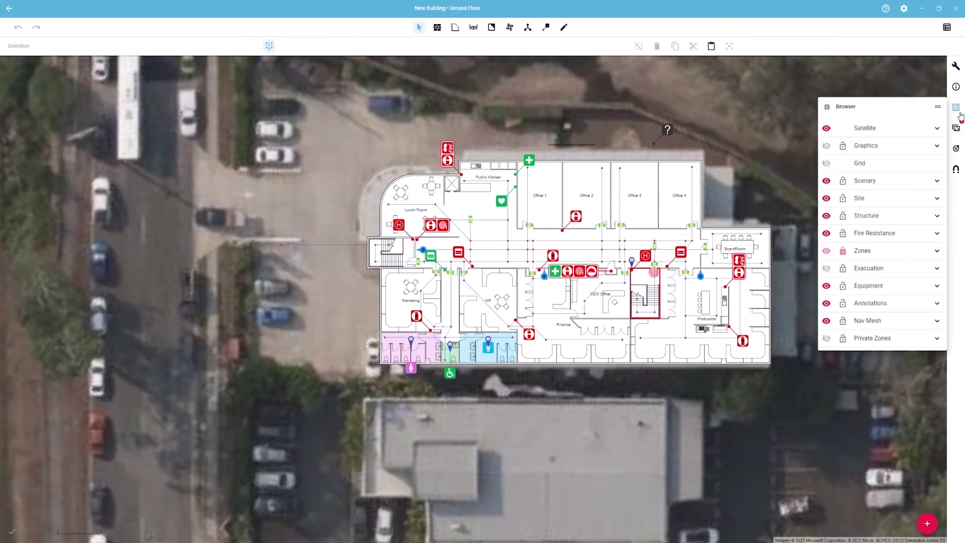
click(844, 252)
scroll(588, 179, down, 1)
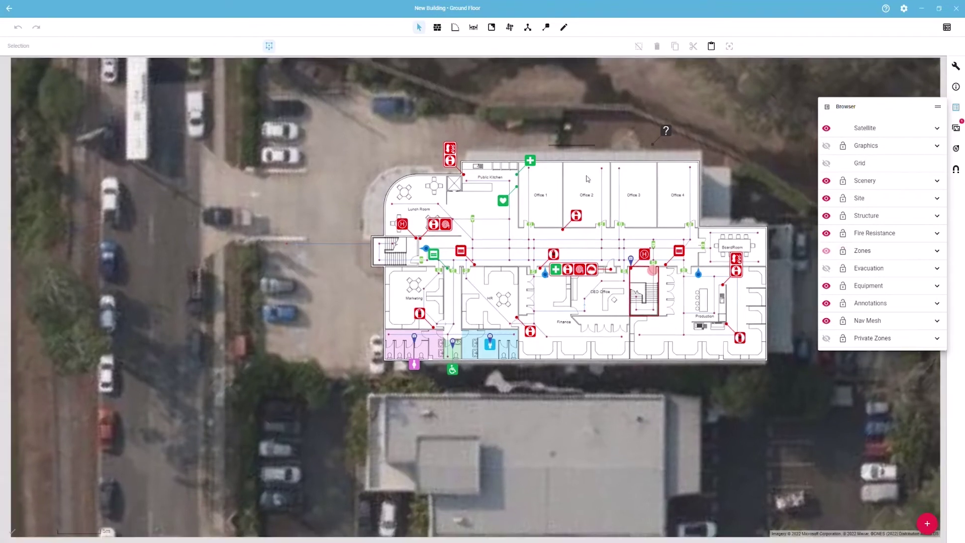
scroll(587, 179, down, 1)
click(956, 109)
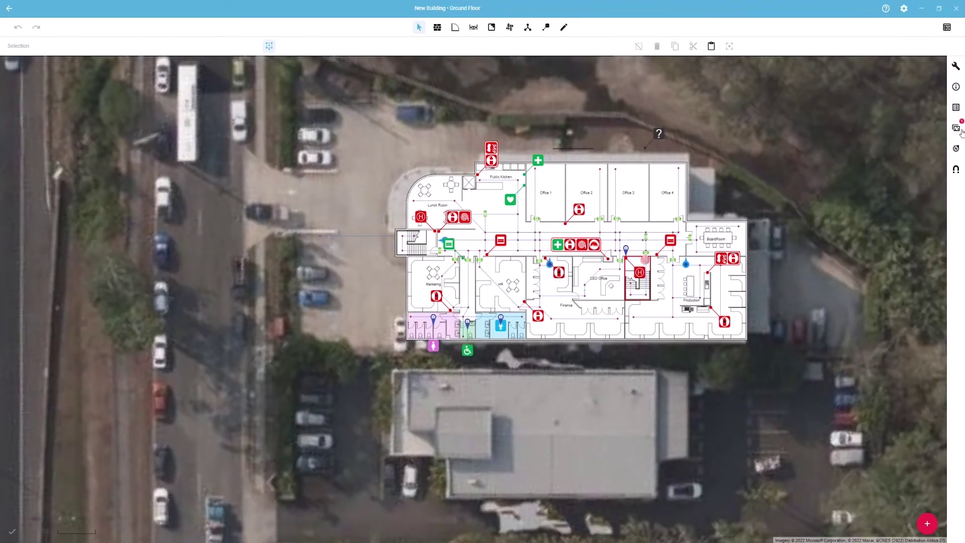
Select all entities of the Ground Floor building, move them slightly up and right of the footprint, and deselect them
click(958, 130)
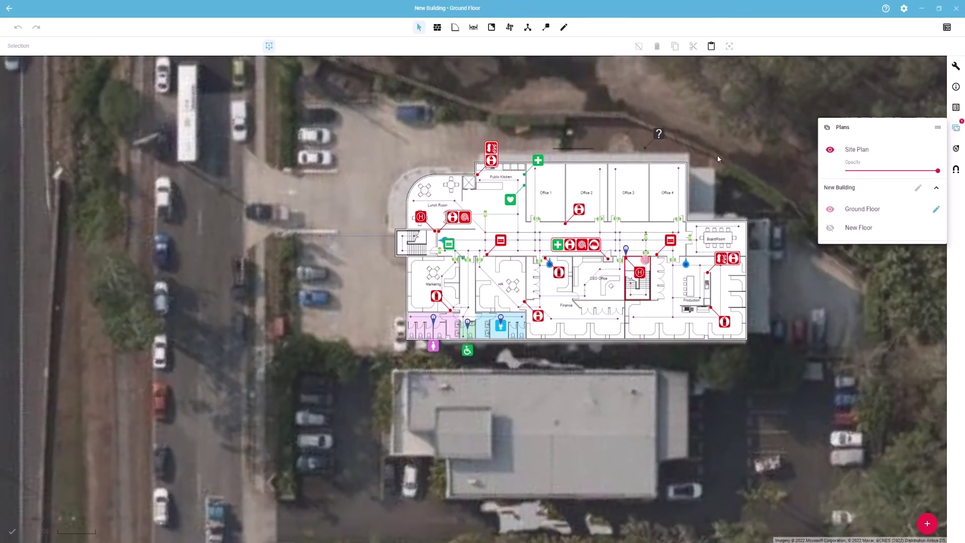
drag(717, 155, 666, 158)
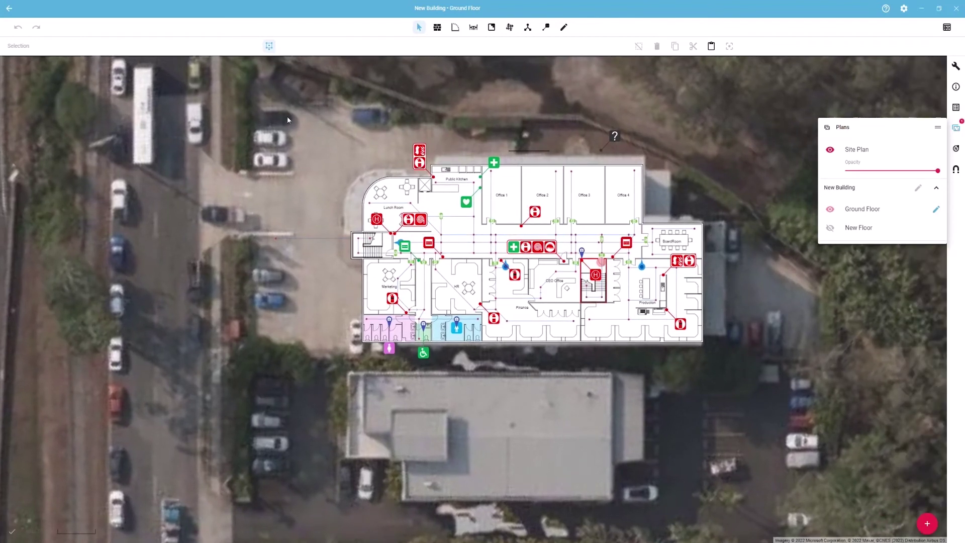
drag(333, 118, 743, 376)
drag(537, 250, 536, 237)
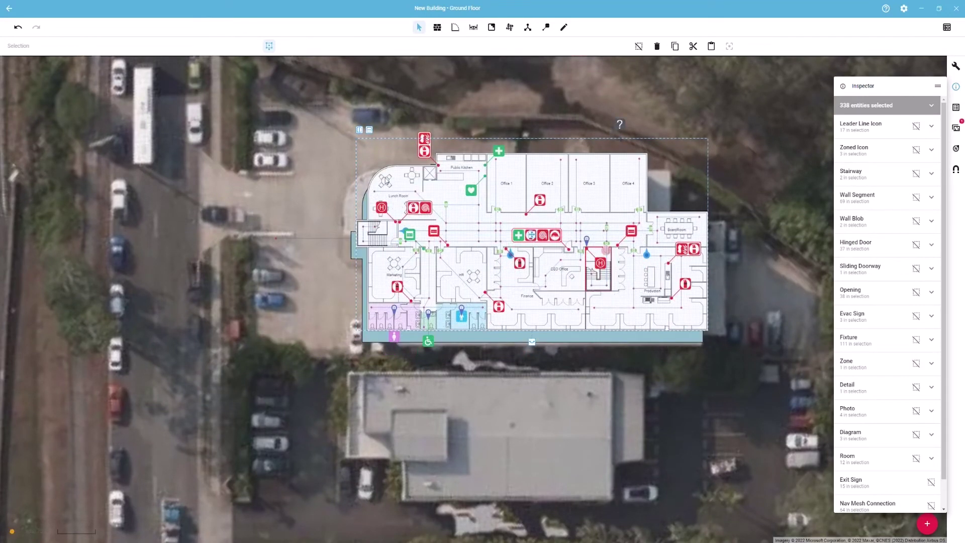
click(314, 125)
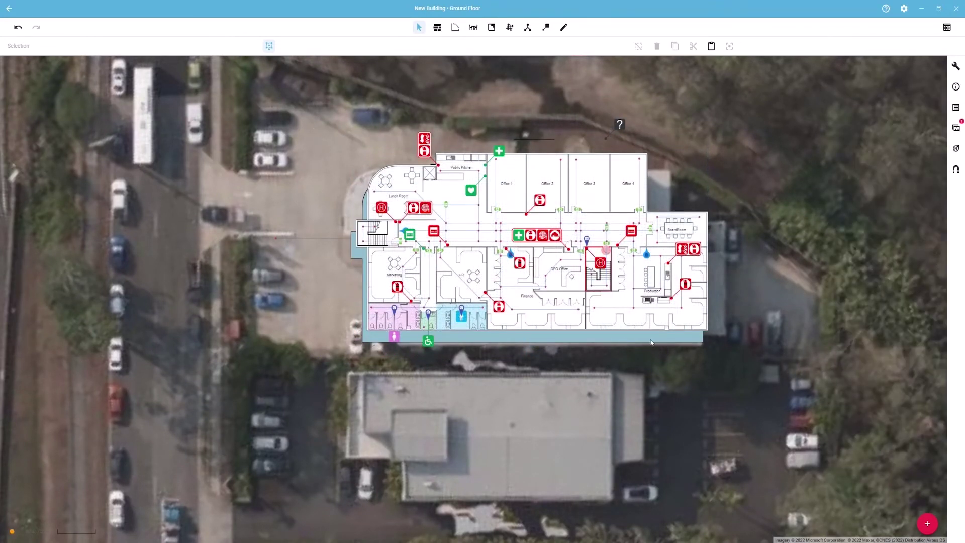
Switch to the Site Plan and refresh the building footprints of New Building and its Ground Floor
click(957, 128)
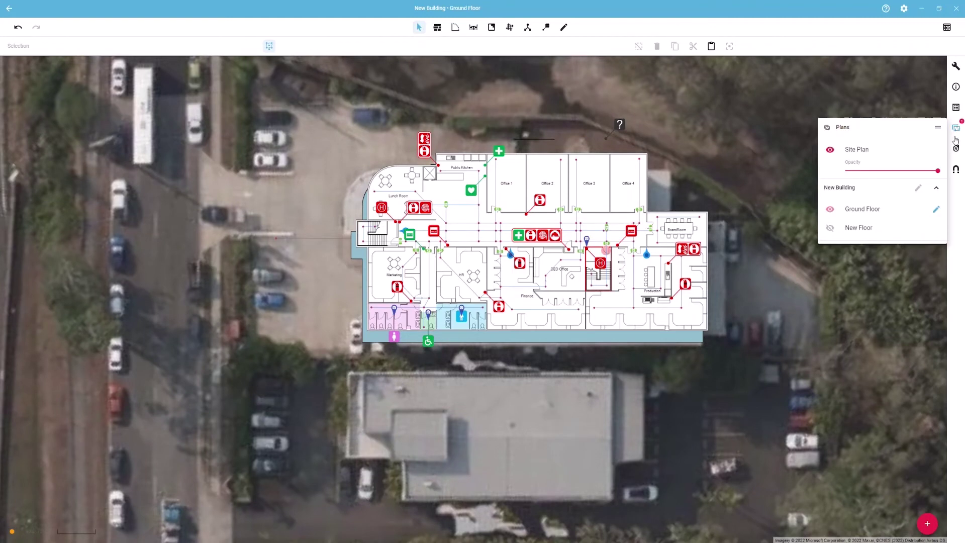
click(859, 152)
click(428, 28)
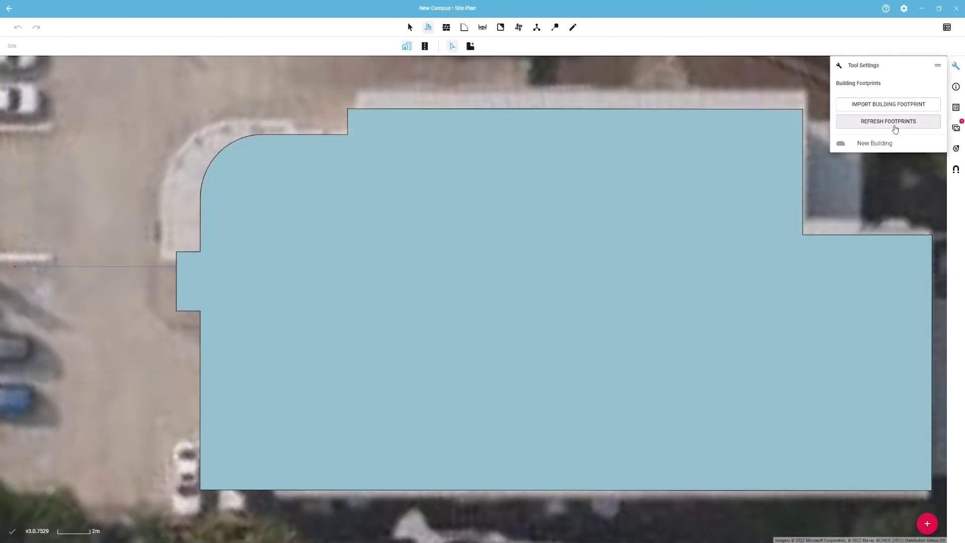
click(898, 126)
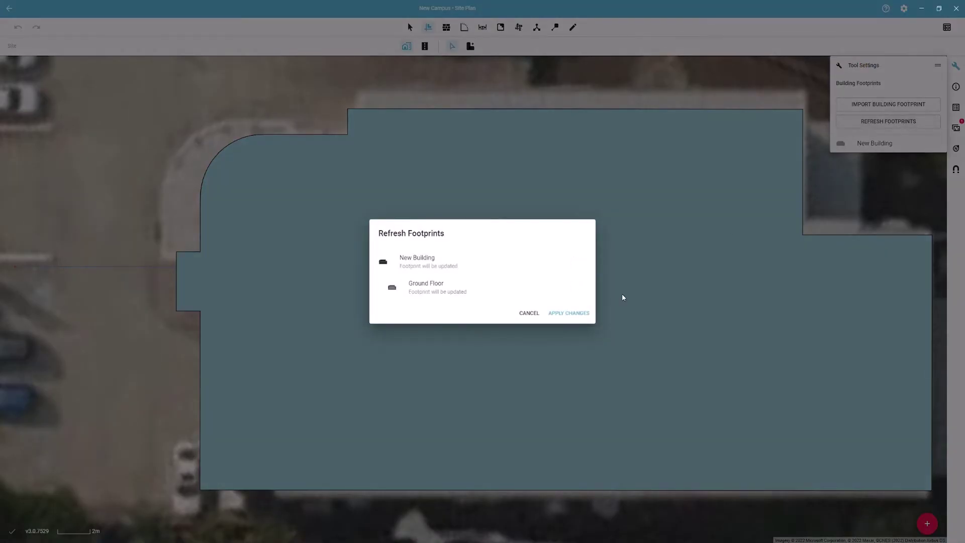
click(578, 313)
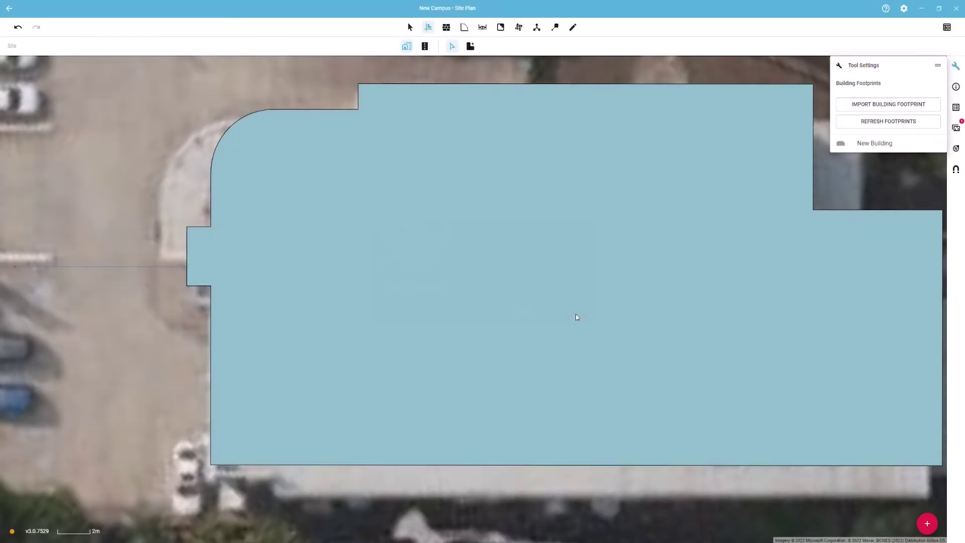
scroll(383, 297, down, 5)
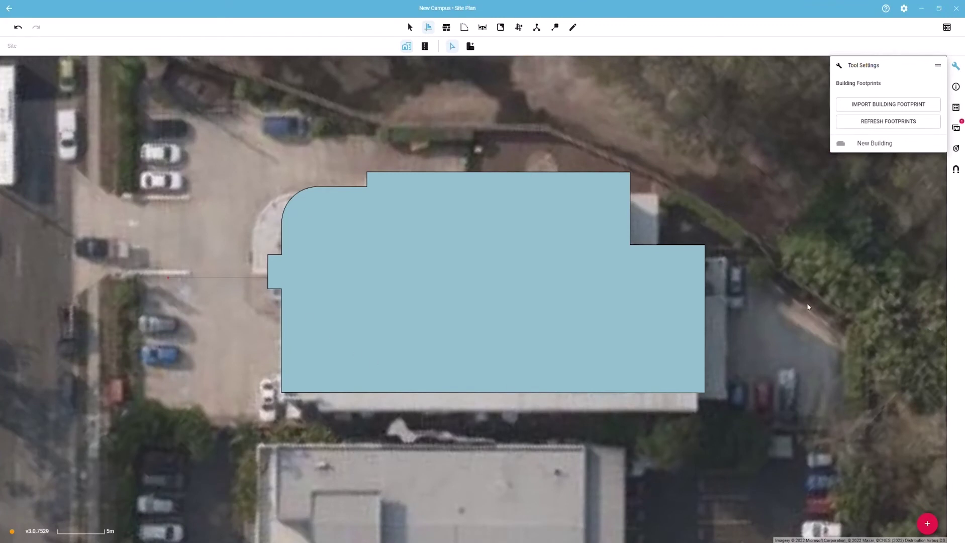
Bring up the Camera Rotation controls and rotate the Site Plan view freehand to about 336.4°
click(957, 149)
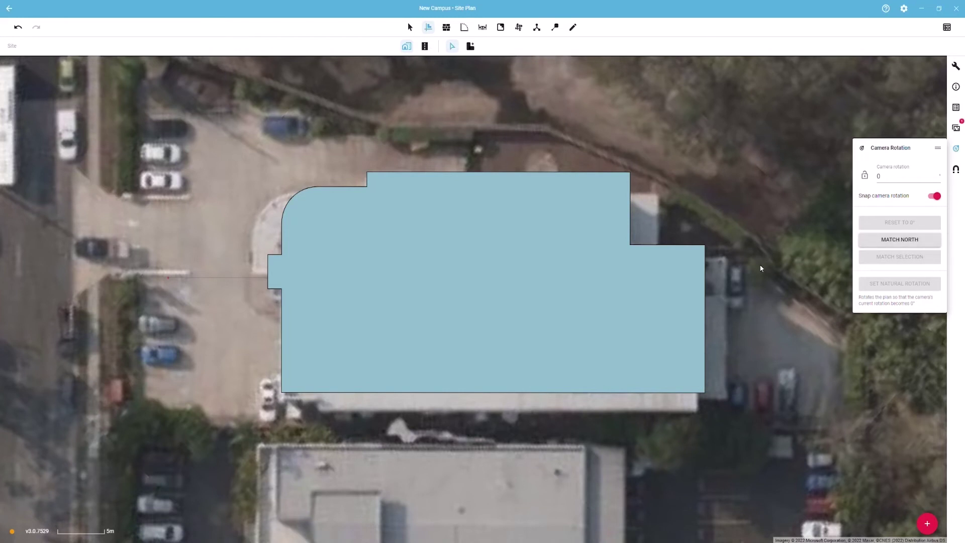
scroll(758, 267, down, 3)
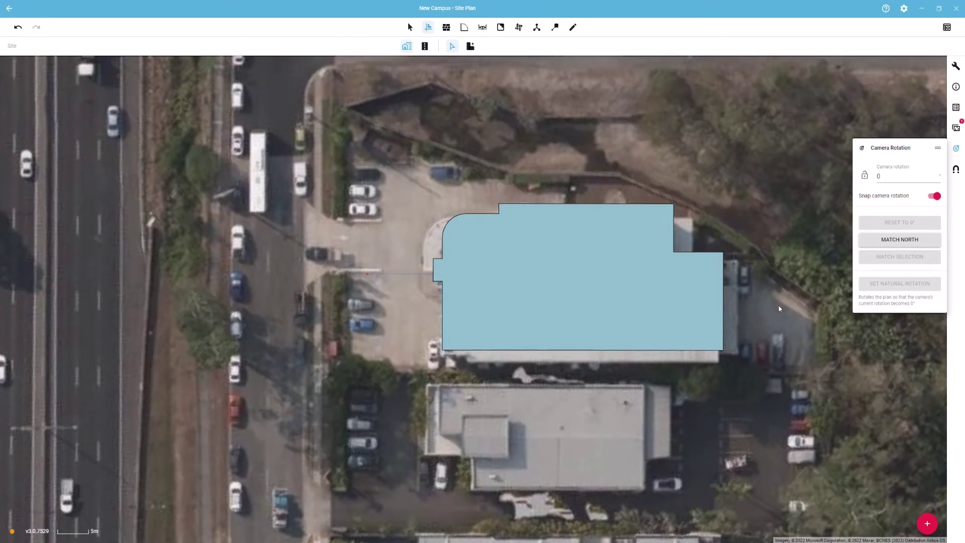
right_drag(779, 309, 676, 338)
right_drag(726, 347, 746, 198)
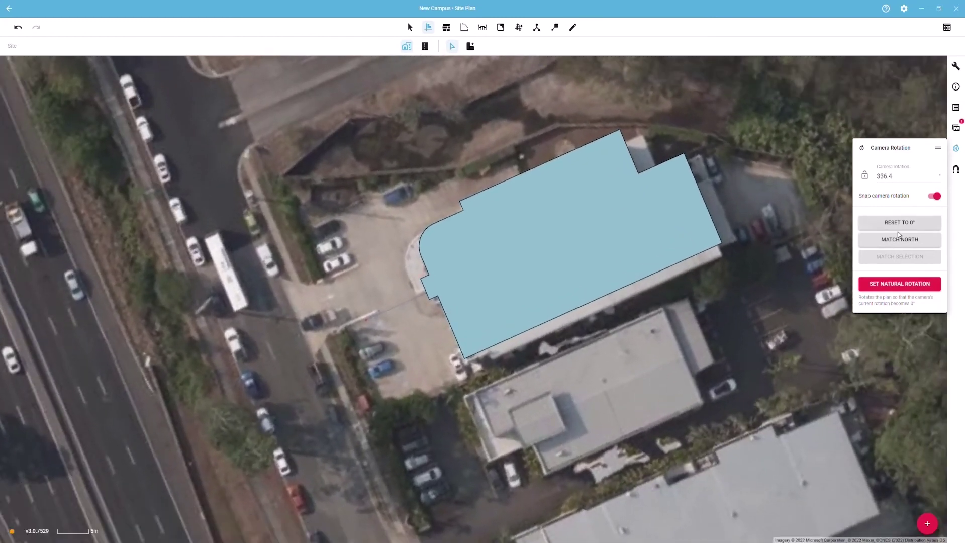
Set the camera rotation of the Site Plan view to 5°
drag(901, 177, 850, 180)
text(5)
key(Return)
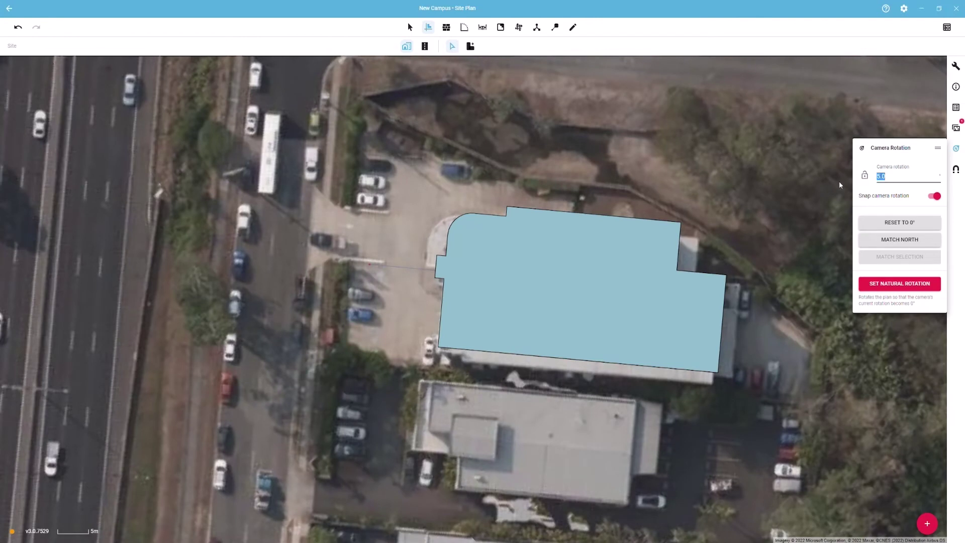
Set the Site Plan's camera rotation to 0°, and lock and unlock the rotation twice
text(0)
key(Return)
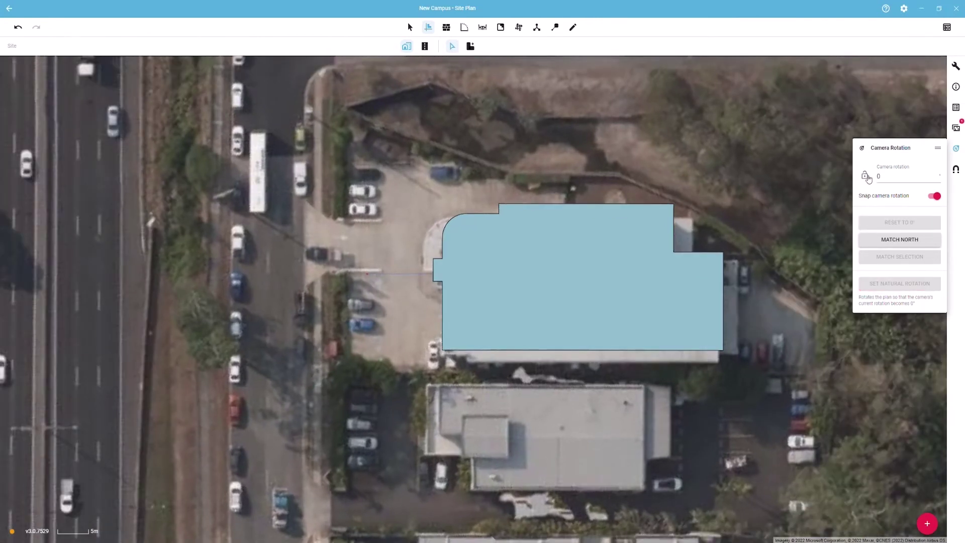
click(865, 175)
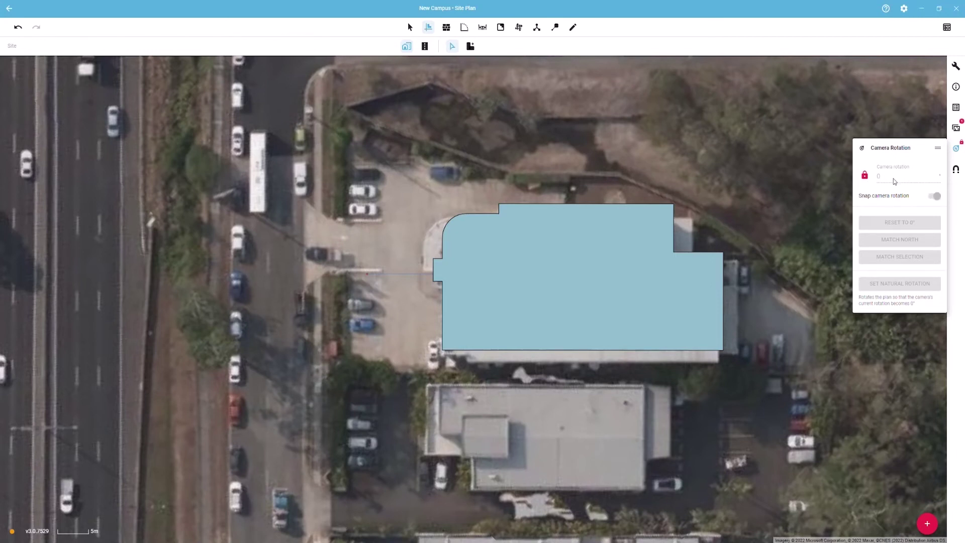
click(865, 174)
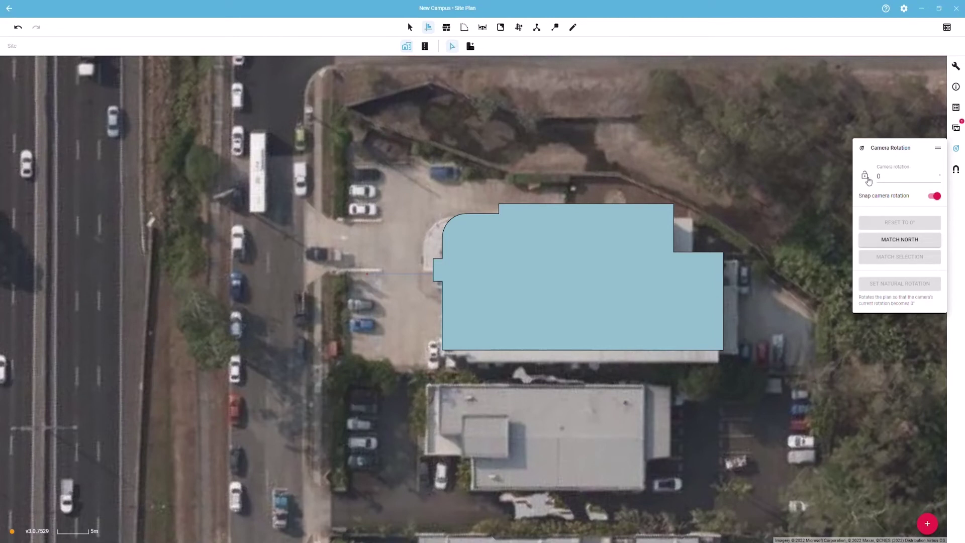
click(866, 177)
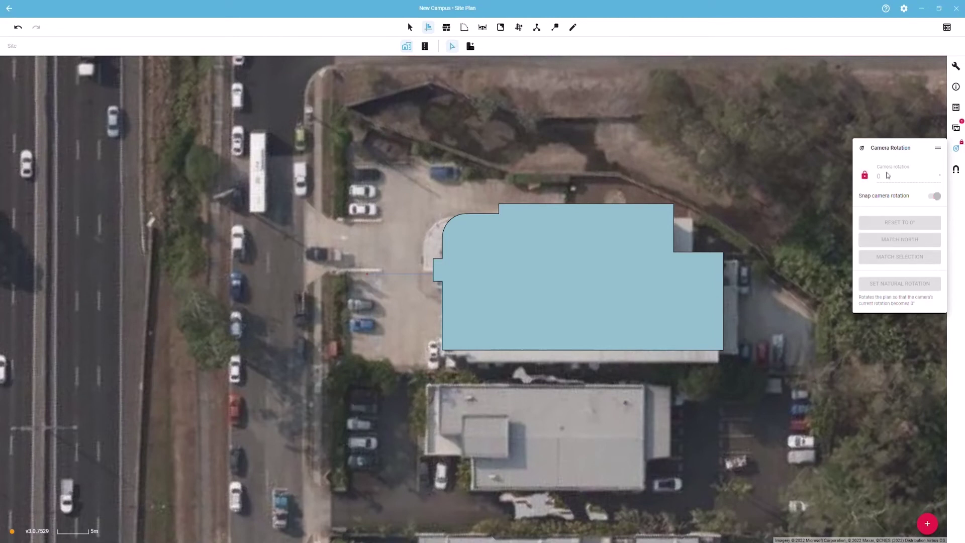
click(865, 176)
Rotate the Site Plan view freehand to 309.0° and on to 156.8°, and reset the camera rotation to 0°
right_drag(497, 334, 694, 355)
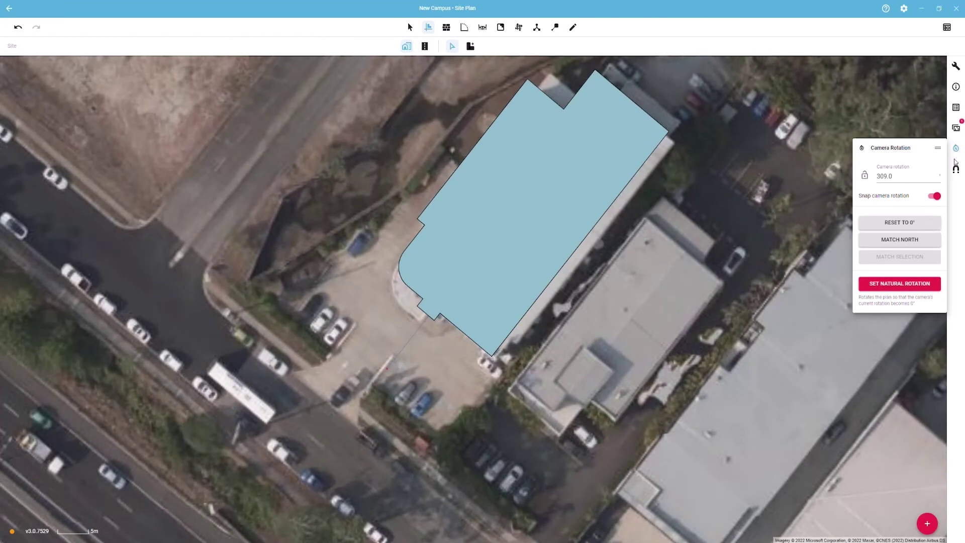
right_drag(714, 245, 327, 259)
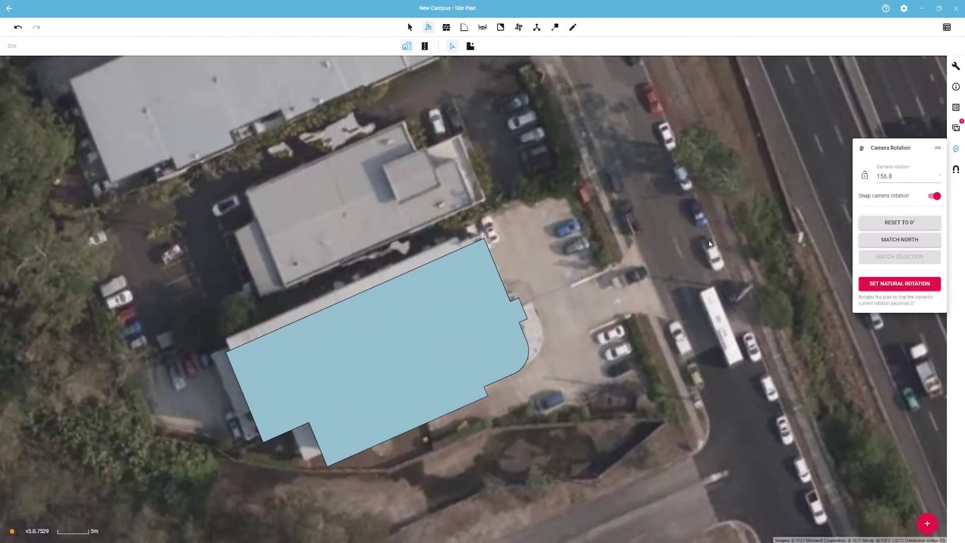
click(900, 222)
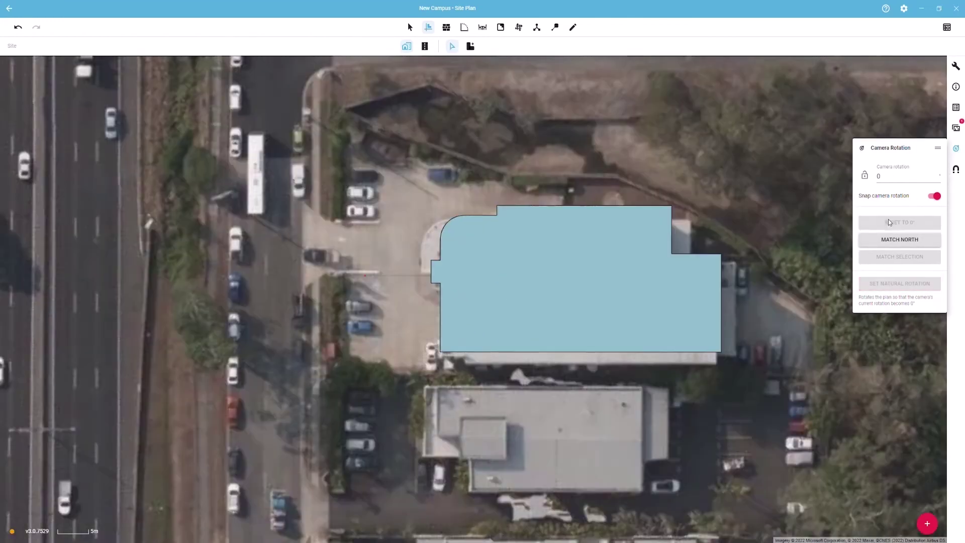
Review the available Snapping Controls and close them
click(957, 170)
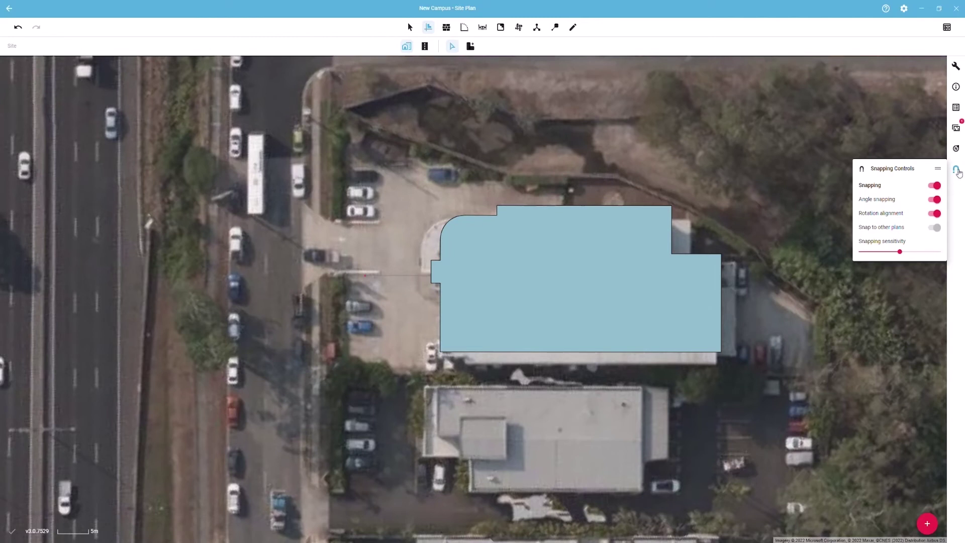
click(956, 169)
Dock Plans and Browser stacked on one side of the workspace and the Inspector on the opposite side
click(957, 128)
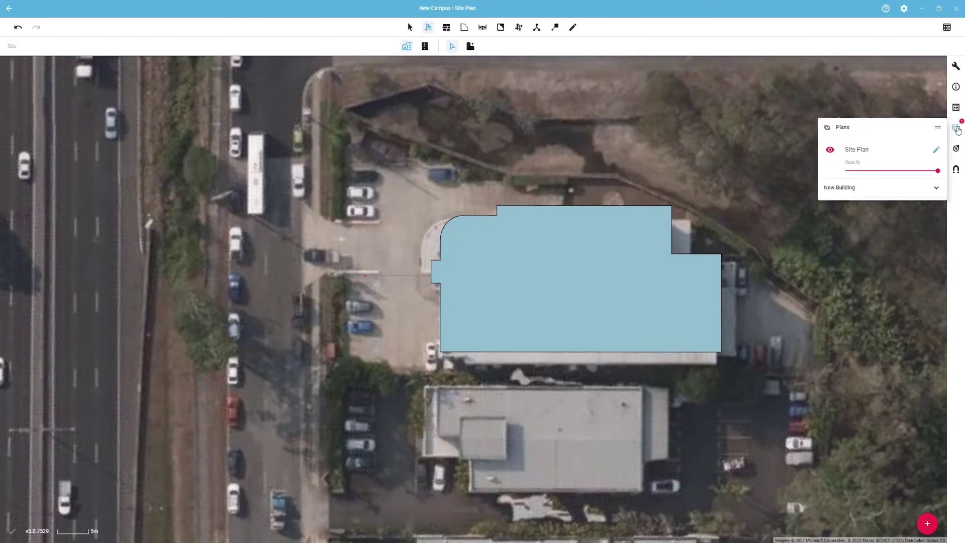
drag(941, 132, 21, 146)
click(956, 107)
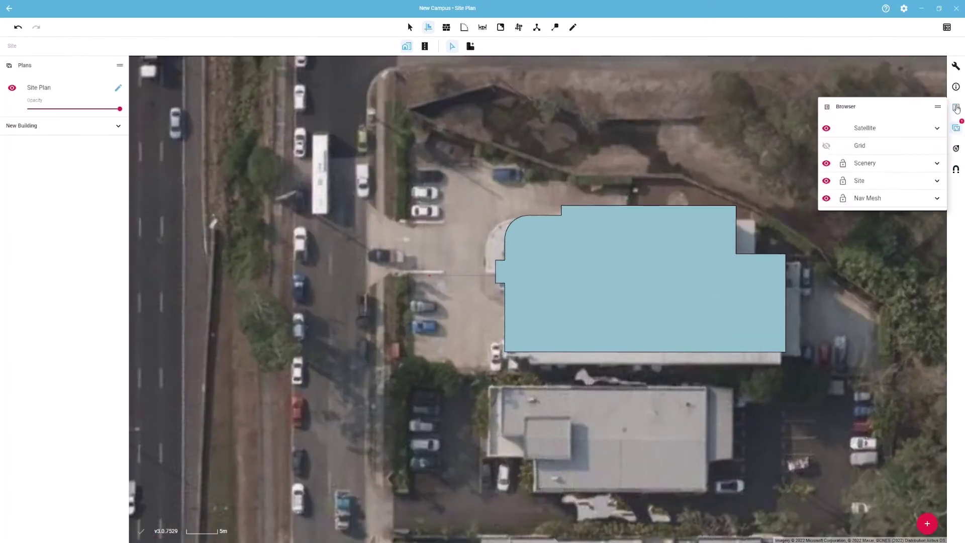
drag(943, 111, 61, 181)
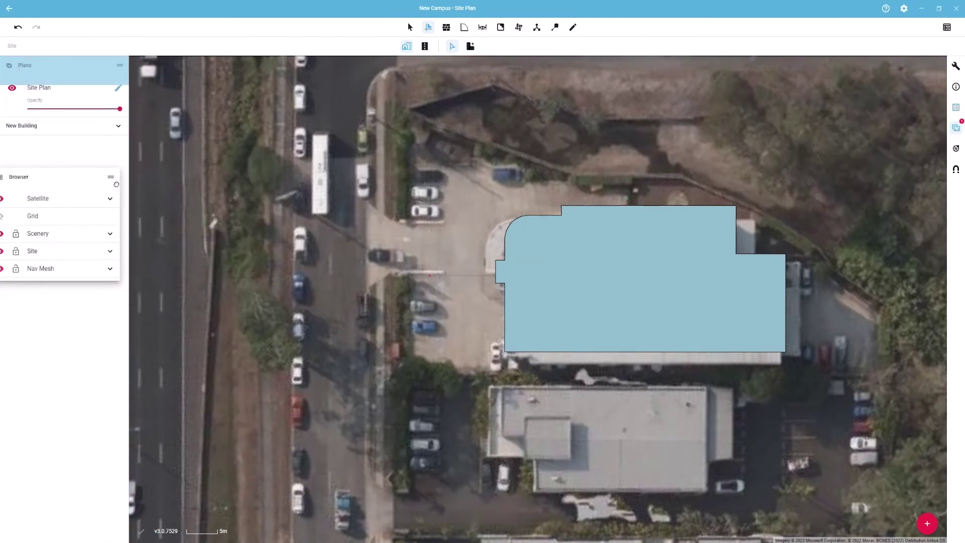
click(957, 87)
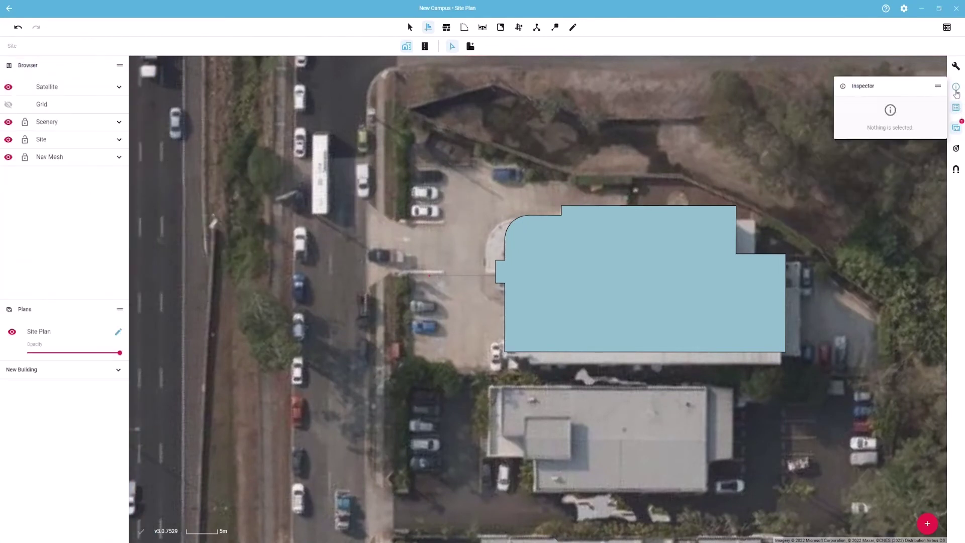
drag(944, 89, 955, 110)
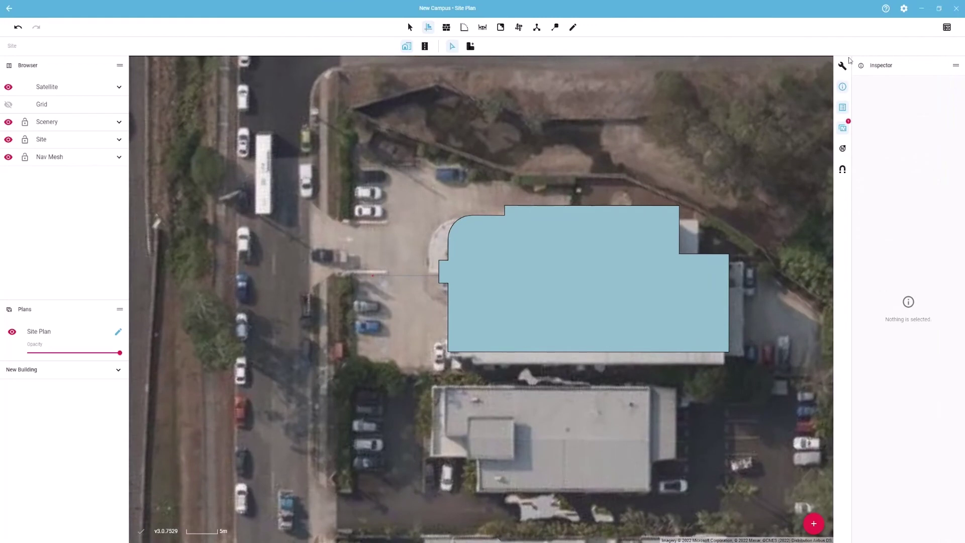
Bring up the Tool Settings, return to the Selection tool and close all the docked panels
click(842, 65)
drag(829, 71, 939, 158)
key(Escape)
click(839, 66)
click(839, 87)
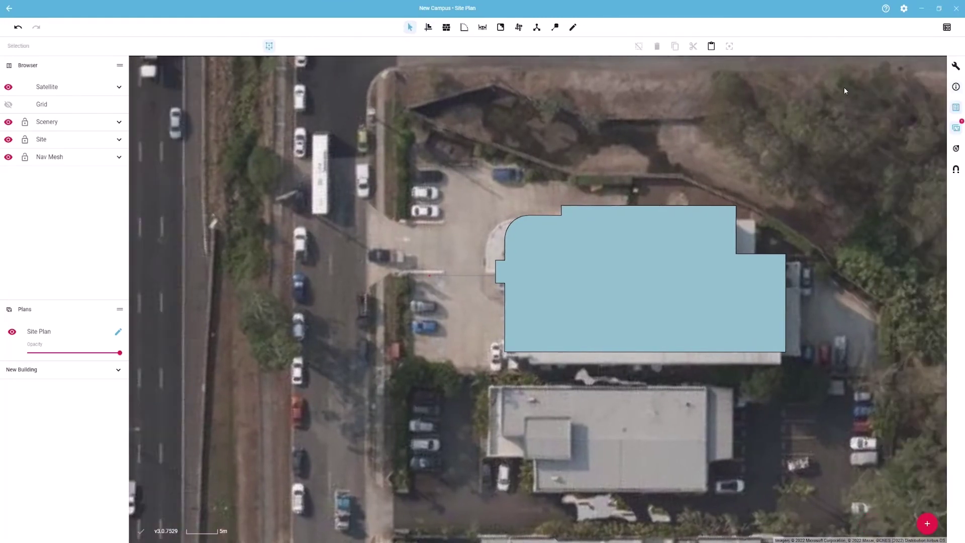
click(956, 129)
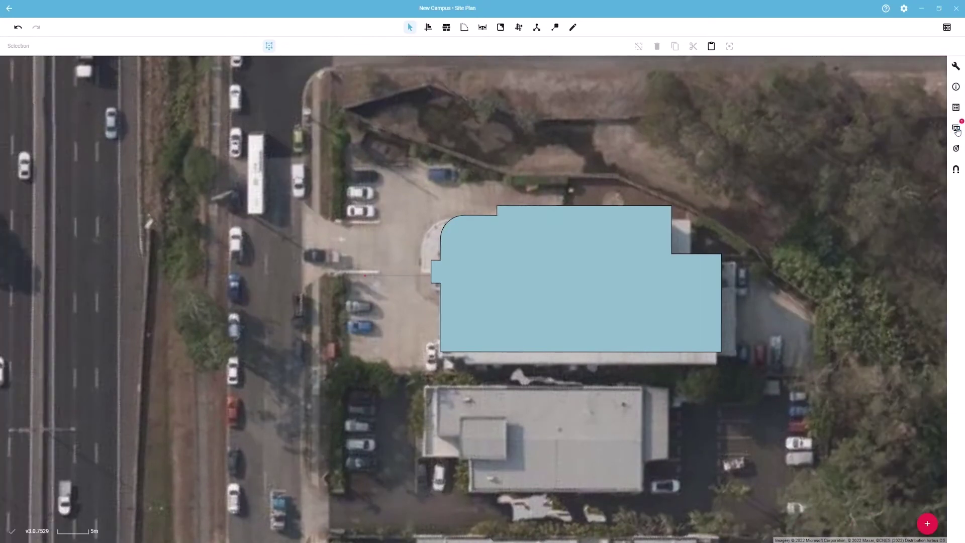
Expand New Building in the list of plans and open its Ground Floor plan
click(957, 129)
click(936, 187)
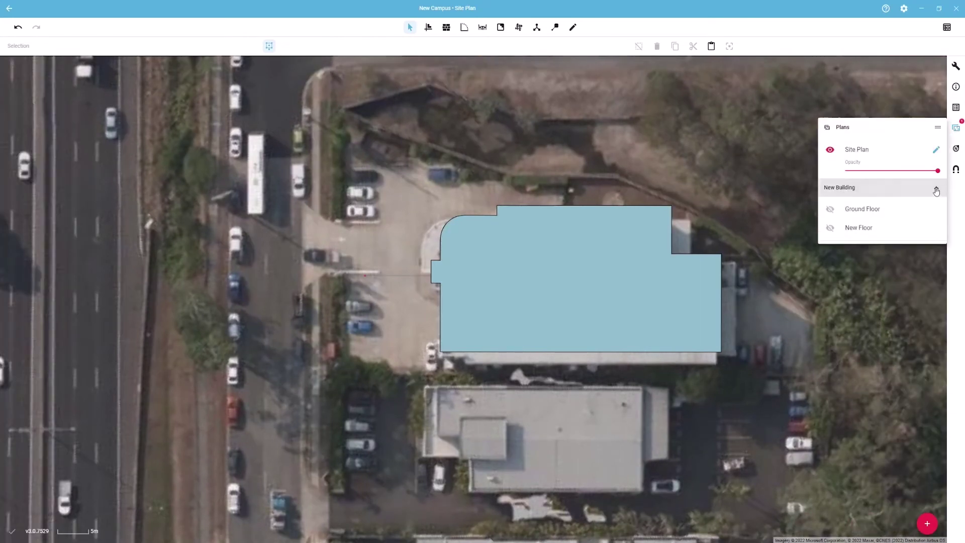
click(864, 214)
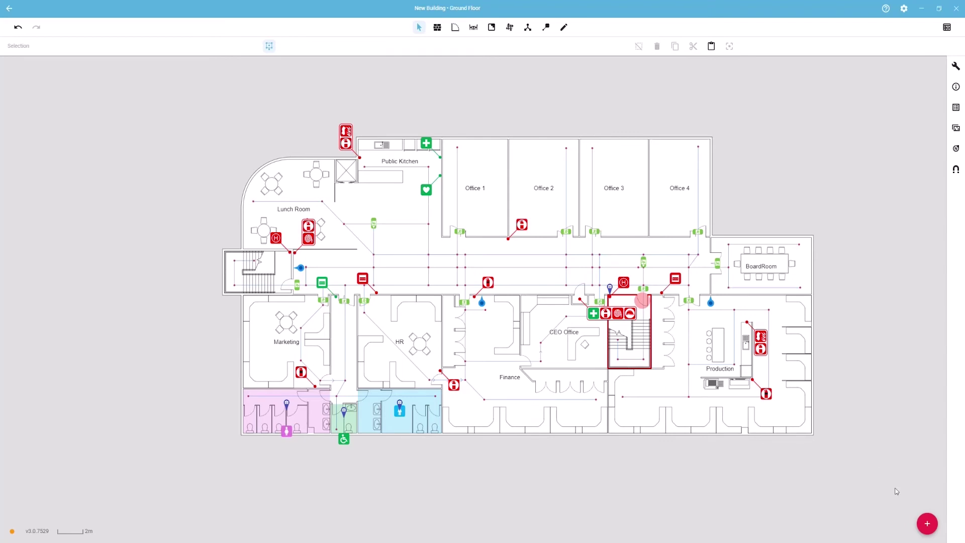
Select the hydrant icon above the red-outlined stairwell, examine its metadata and photo in the Inspector, and deselect it
click(624, 282)
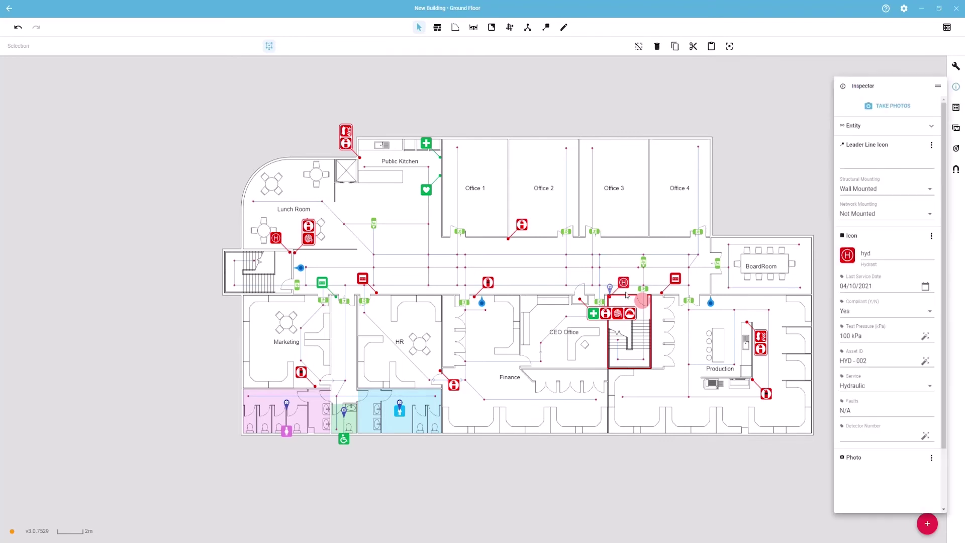
scroll(887, 428, down, 3)
click(847, 479)
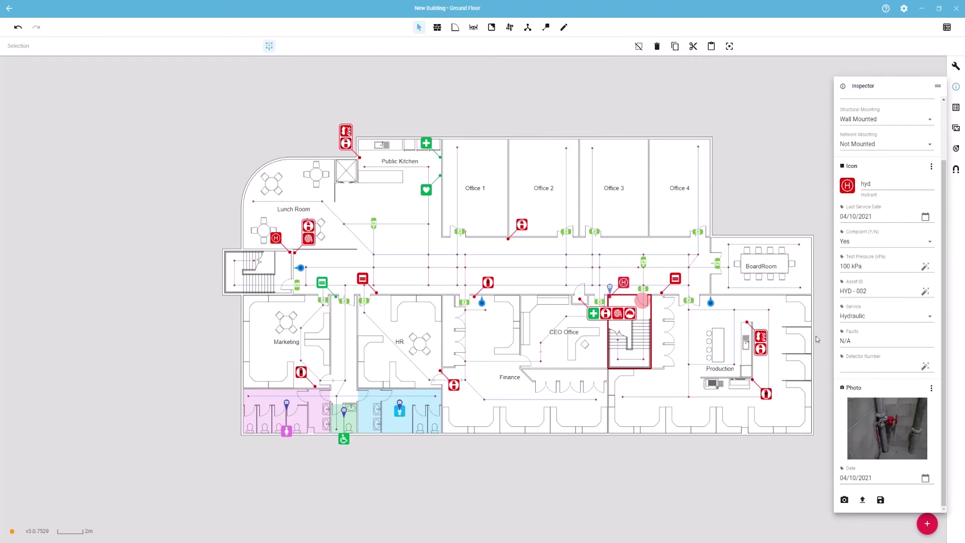
click(765, 203)
Look over the Ground Floor plan's settings and export options and close them
click(905, 9)
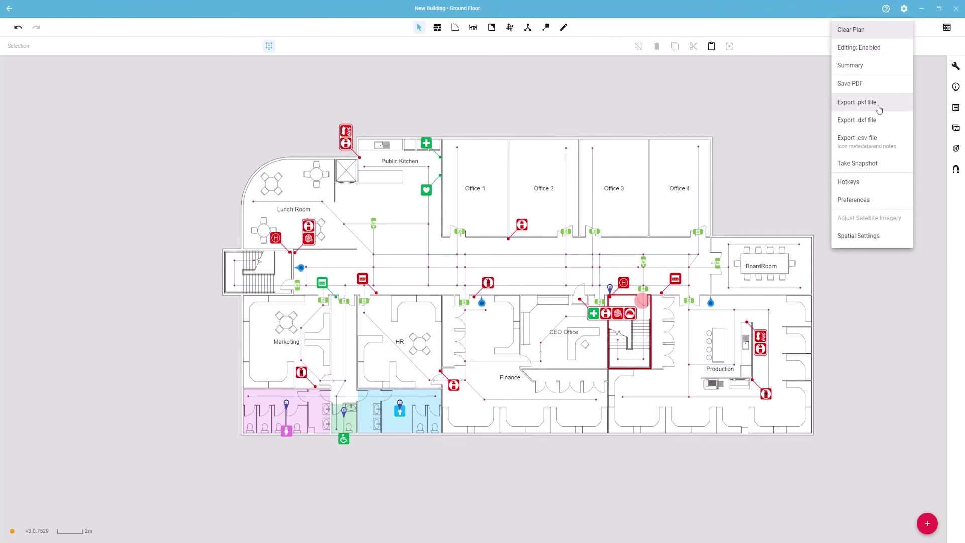
click(572, 102)
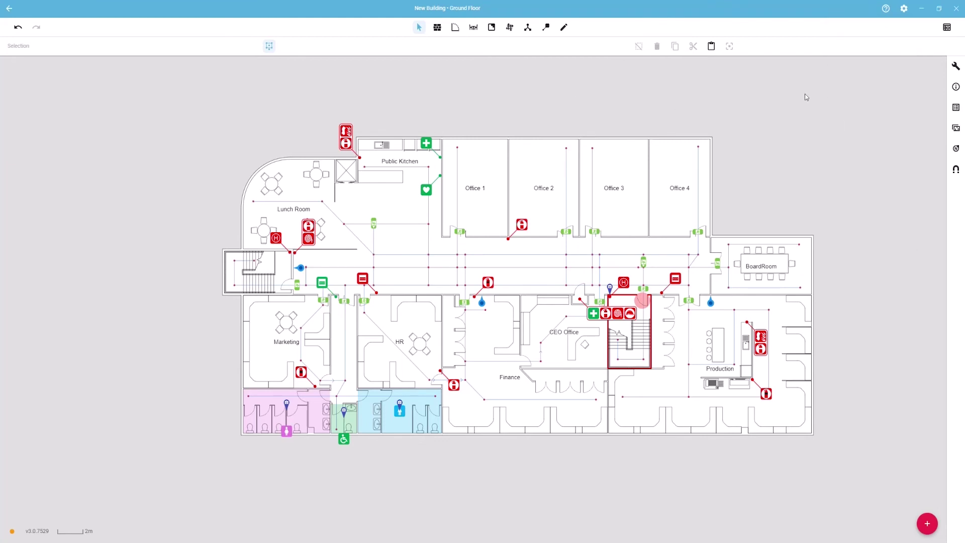
Open the Ground Floor diagram preview and enable the Evacuation theme override for sign AG - YAH - 1
click(948, 28)
click(552, 28)
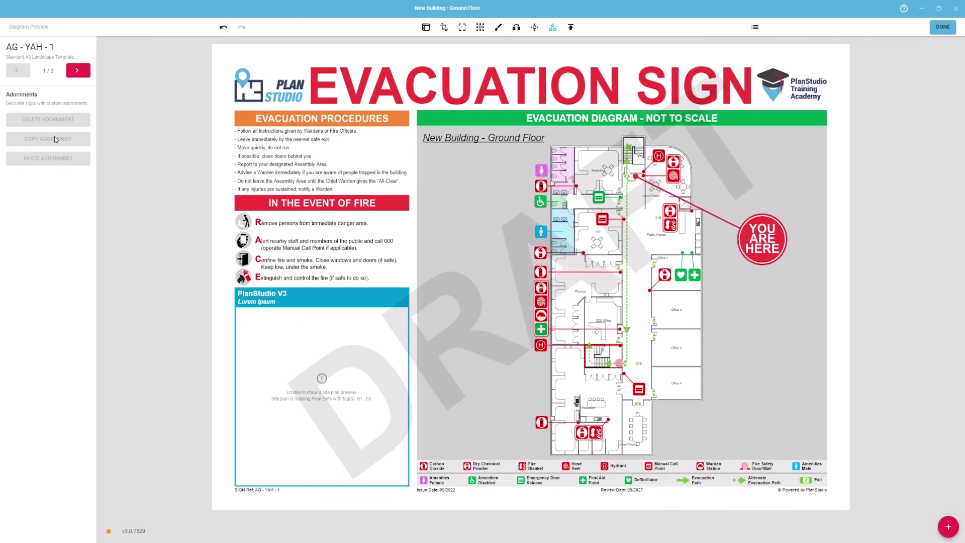
click(498, 28)
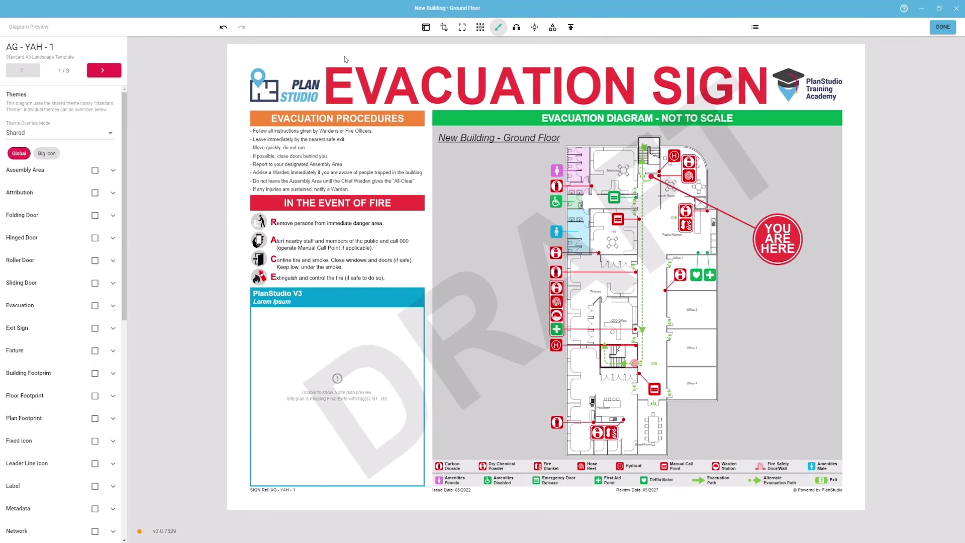
scroll(57, 220, down, 1)
click(96, 267)
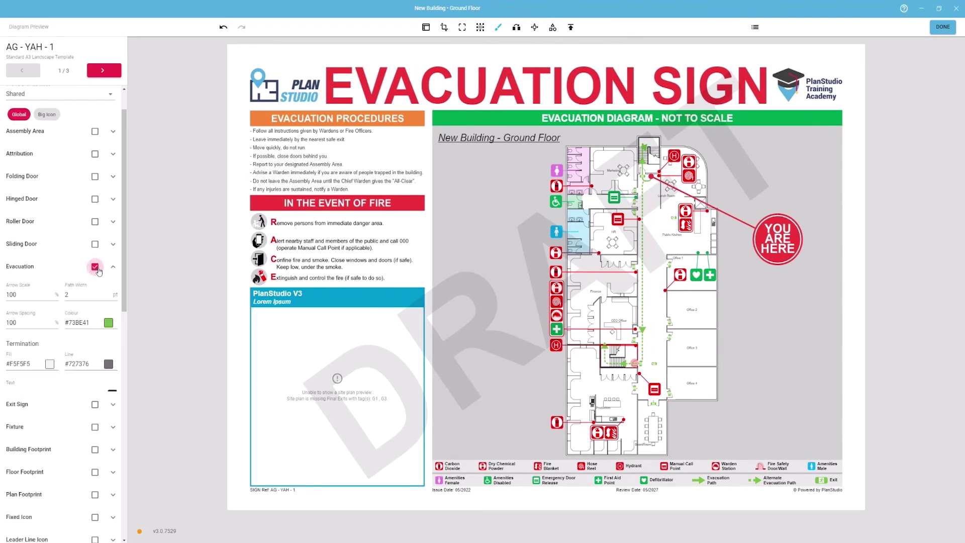
scroll(30, 261, down, 1)
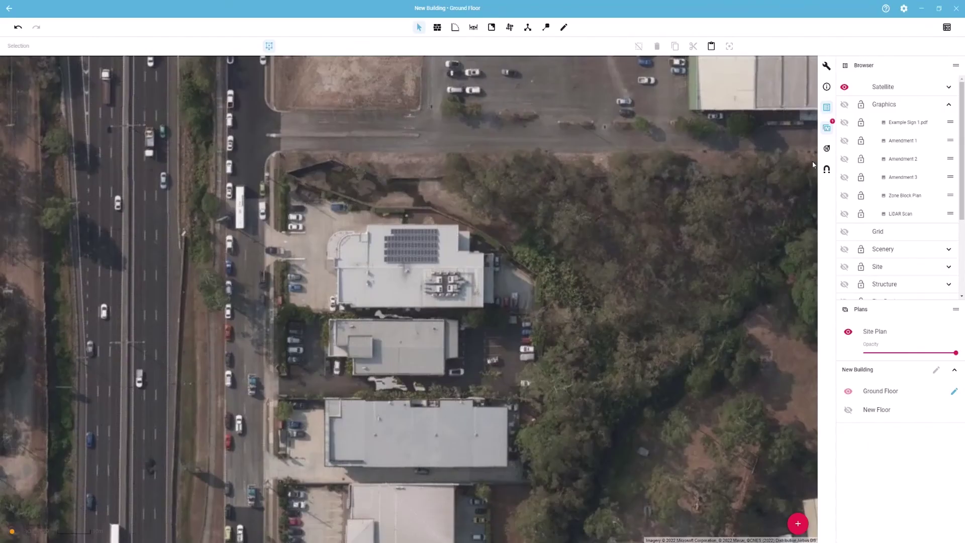
Show the Example Sign 1.pdf graphic and move it so its floorplan lies over the building with solar panels
click(846, 122)
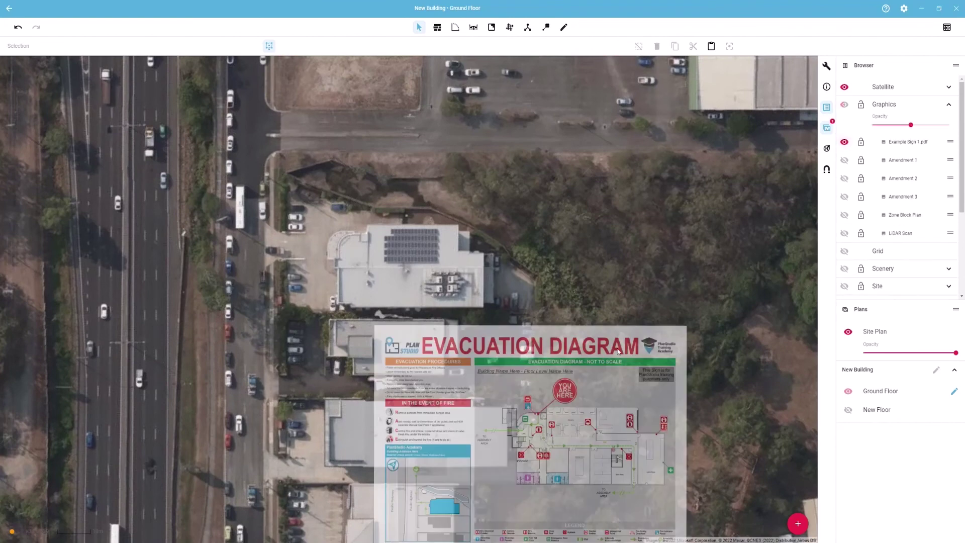
click(533, 417)
drag(533, 416, 351, 237)
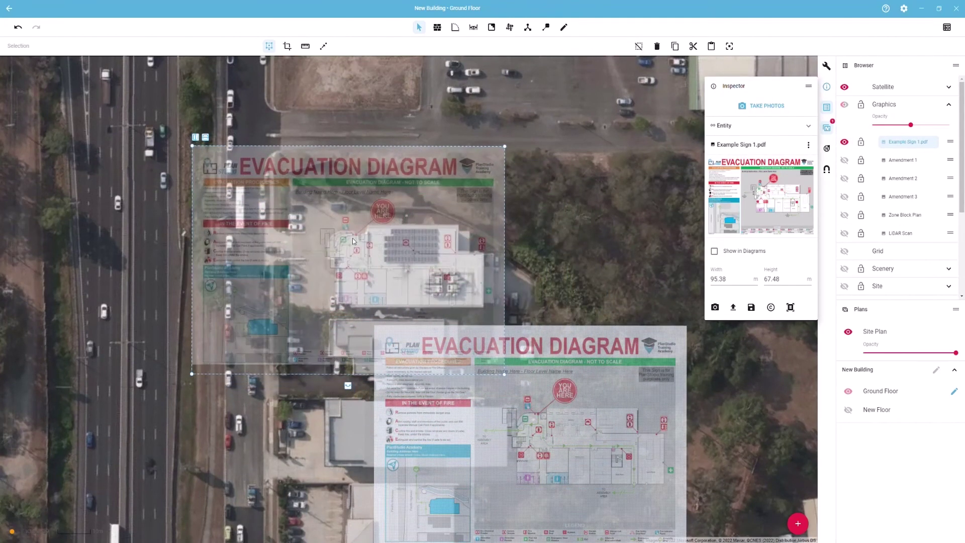
Crop Example Sign 1.pdf on all four sides to its floorplan area, deselect it and hide the graphic
click(287, 45)
drag(349, 142, 348, 224)
drag(272, 300, 311, 299)
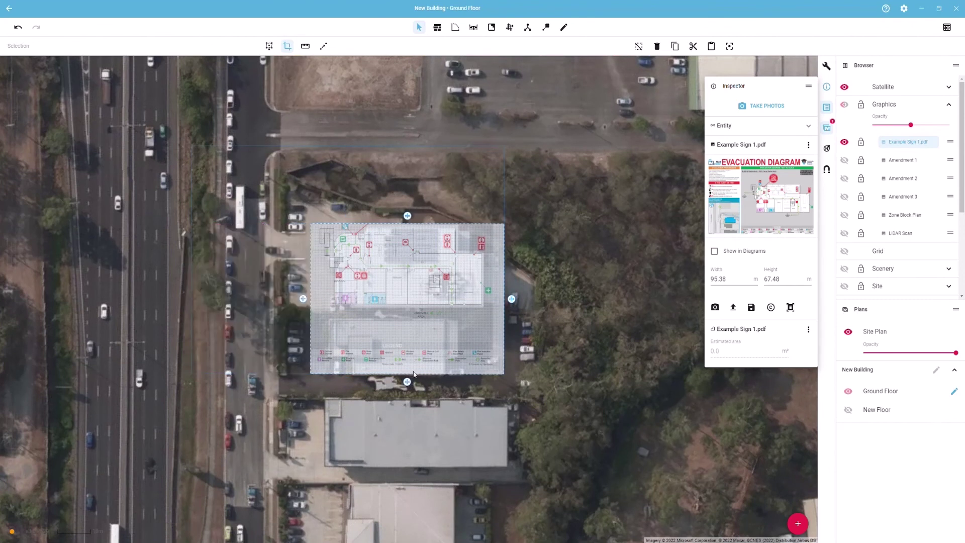
drag(407, 382, 407, 316)
drag(512, 270, 488, 275)
key(Escape)
click(845, 142)
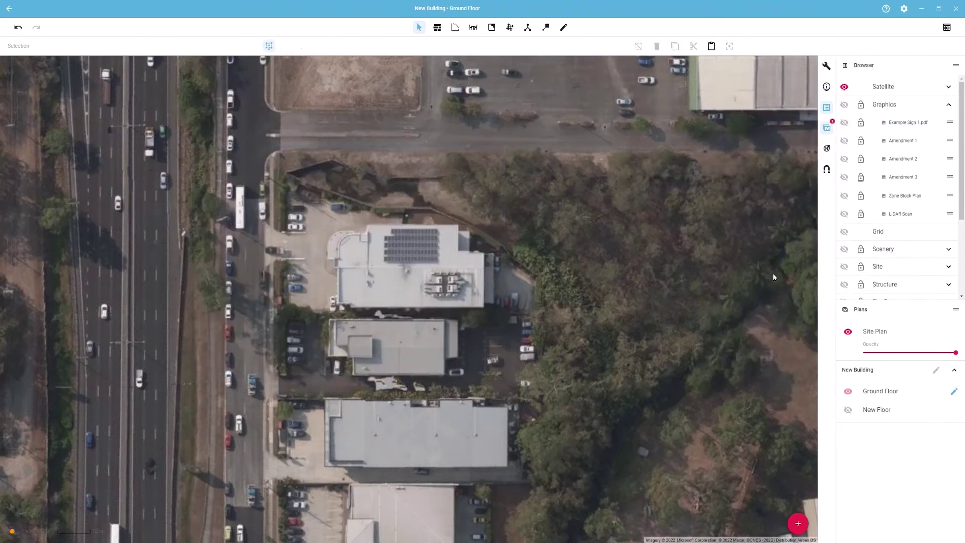
Show the Structure layer over the satellite imagery to check its alignment with the building, and hide it again
click(846, 285)
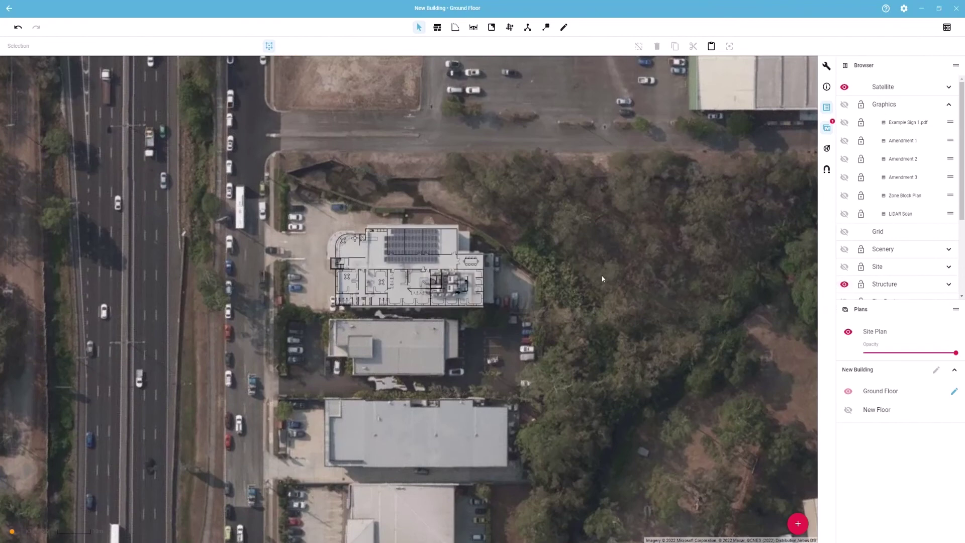
scroll(399, 282, up, 5)
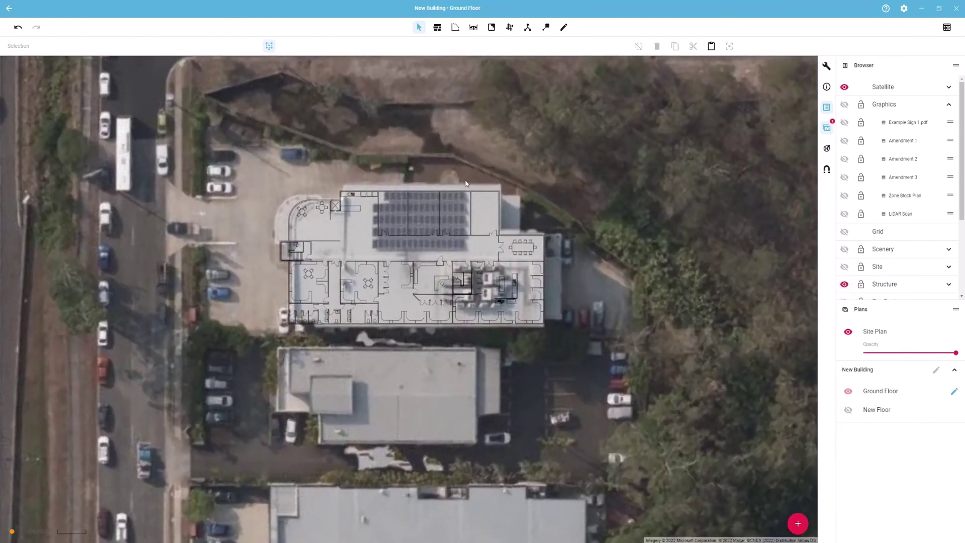
click(844, 286)
Show the LiDAR Scan graphic, move it up onto the building with solar panels, and deselect it
click(846, 215)
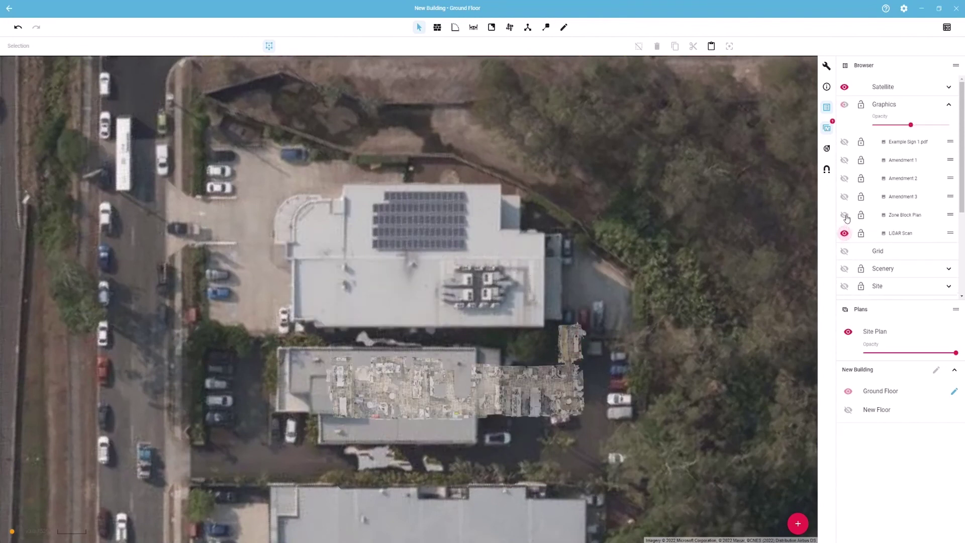
click(563, 397)
drag(542, 398, 502, 312)
click(608, 298)
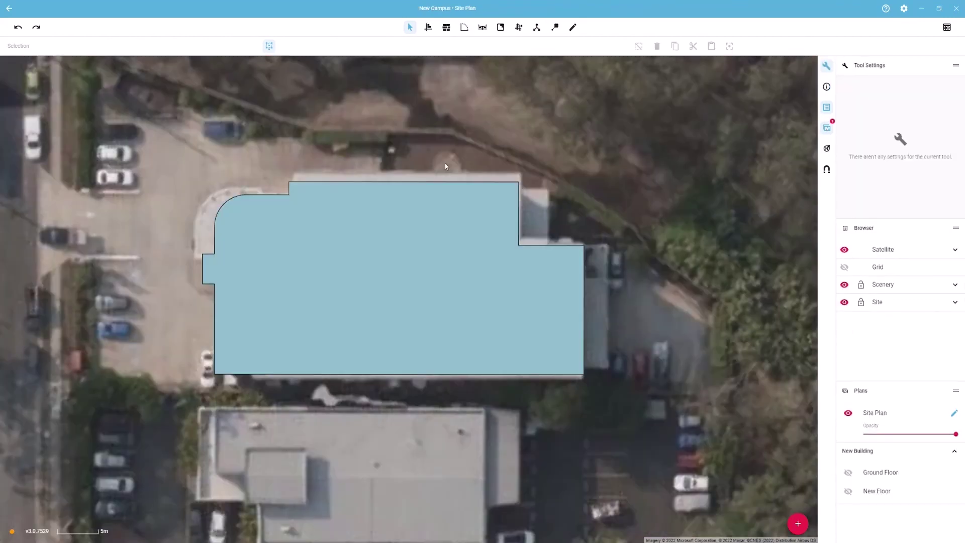
Show the Ground Floor over the Site Plan and lower its opacity
click(848, 473)
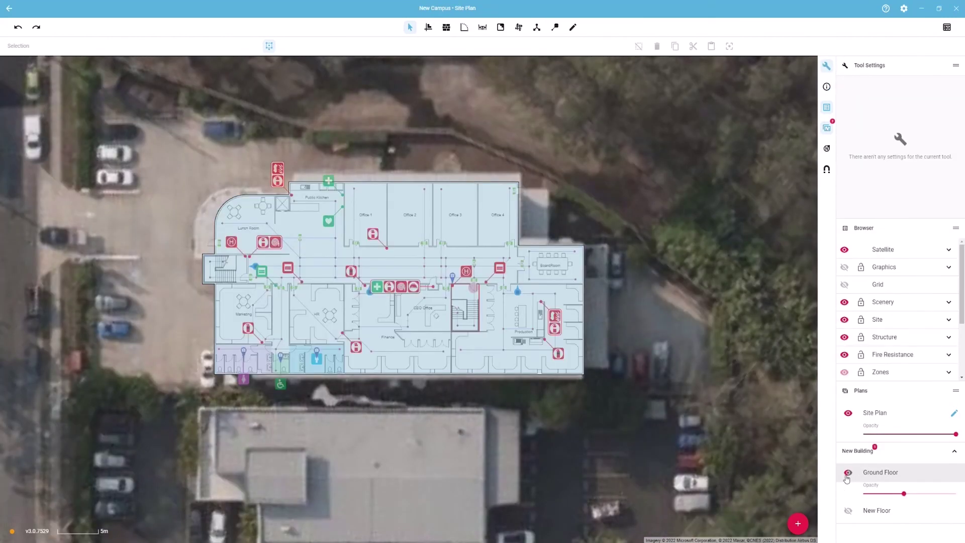
mouse_move(904, 494)
mouse_down()
mouse_move(866, 495)
mouse_move(955, 494)
mouse_move(886, 493)
mouse_up()
click(519, 28)
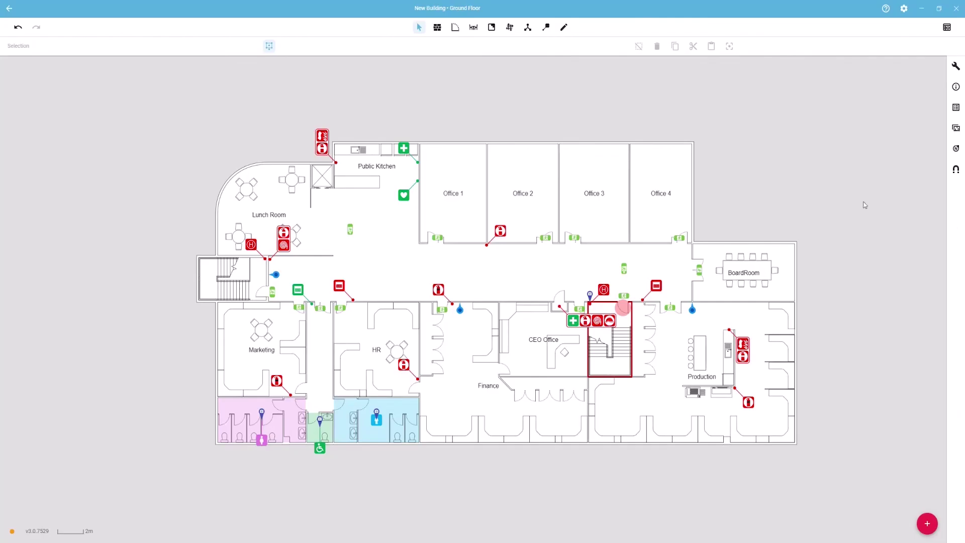
Open and dock the Browser, and show the Example Sign 1.pdf graphic from the Graphics layer
click(957, 108)
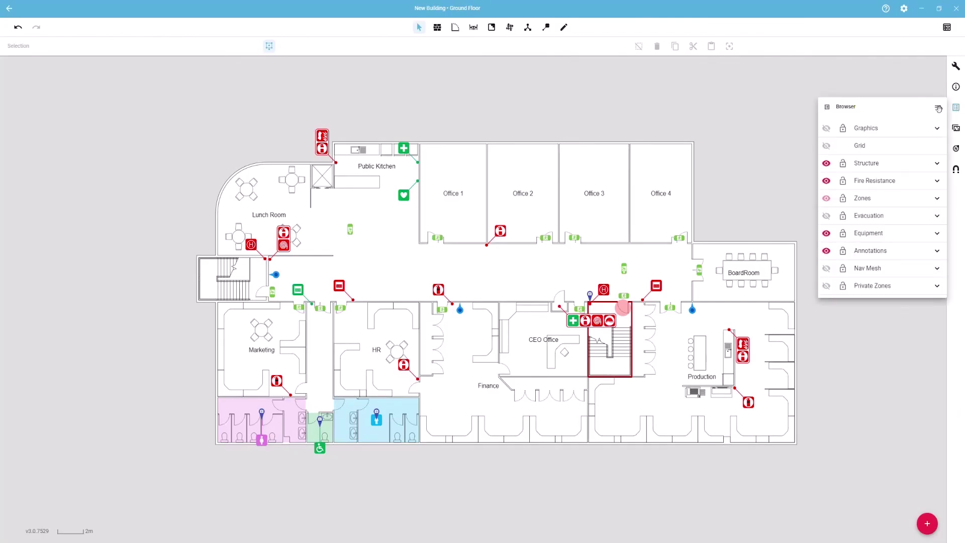
drag(944, 111, 964, 114)
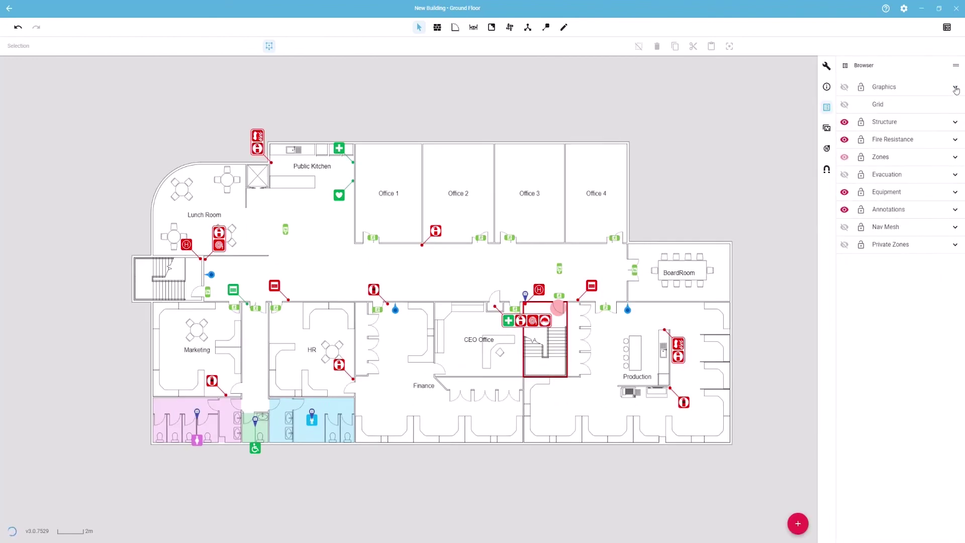
click(957, 88)
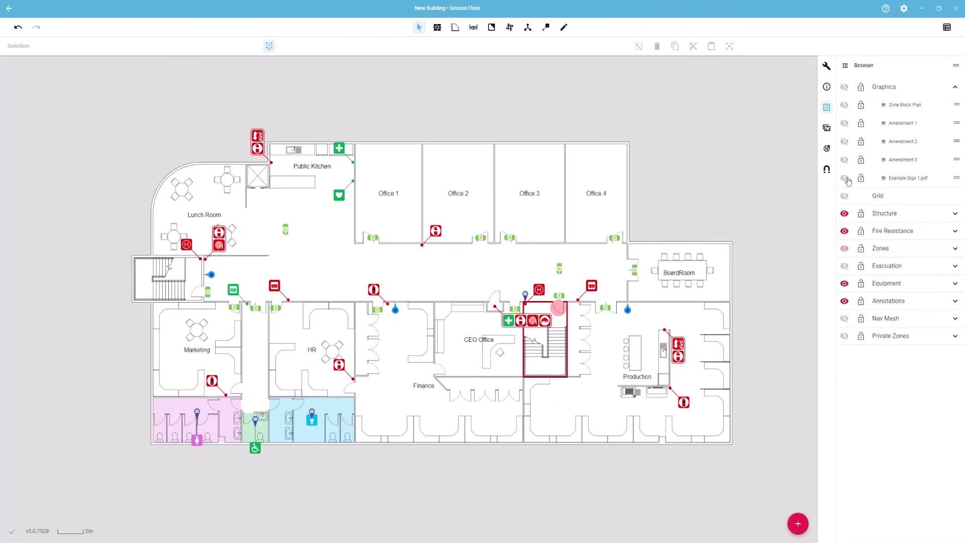
click(847, 179)
mouse_move(958, 197)
mouse_down()
mouse_move(958, 125)
mouse_move(959, 199)
mouse_up()
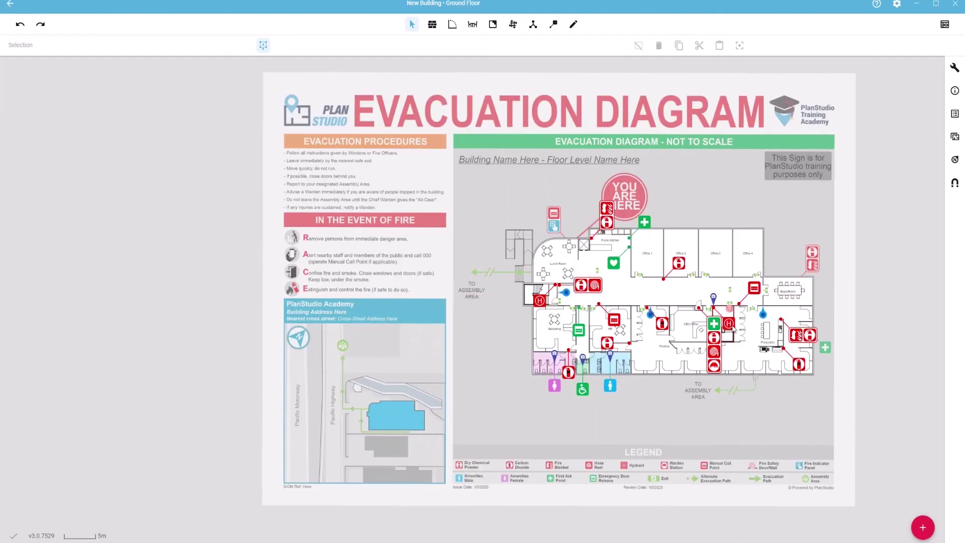
Attach the image Hydrant.jpg as the photo of the hydrant beside the CEO Office stairwell
click(732, 327)
scroll(835, 360, down, 3)
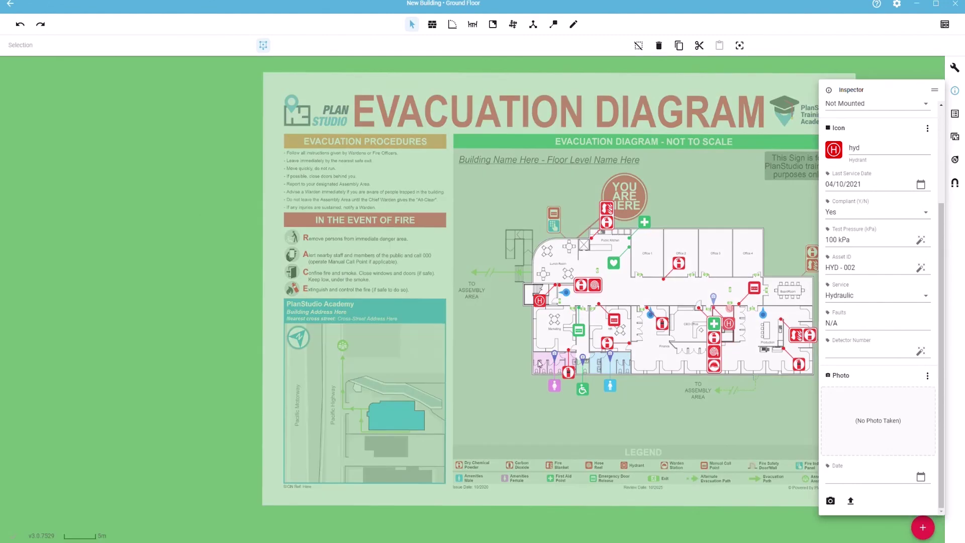
drag(539, 361, 881, 443)
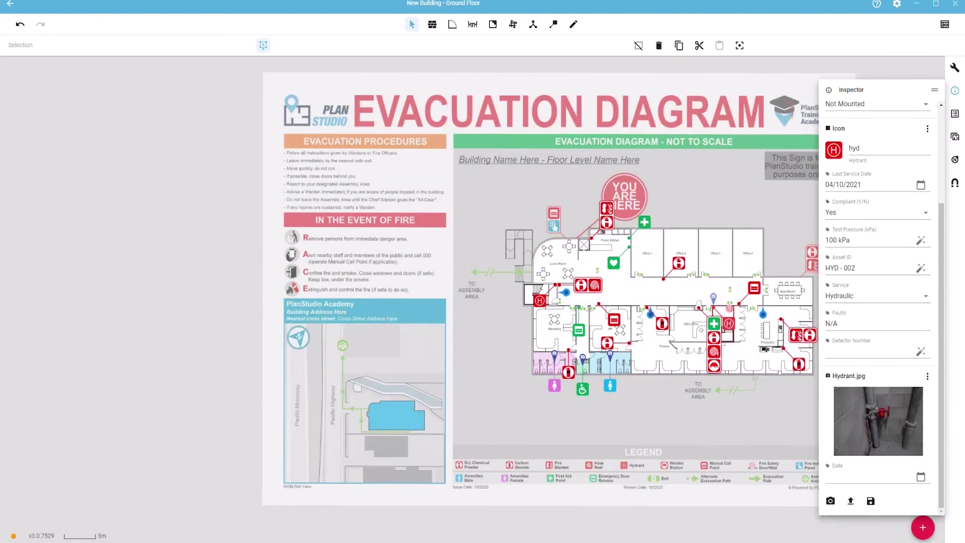
Import Zone Block Plan.pdf as a bitmap graphic with attribution Not Required, and shift it slightly away from the floorplan
drag(3, 247, 226, 259)
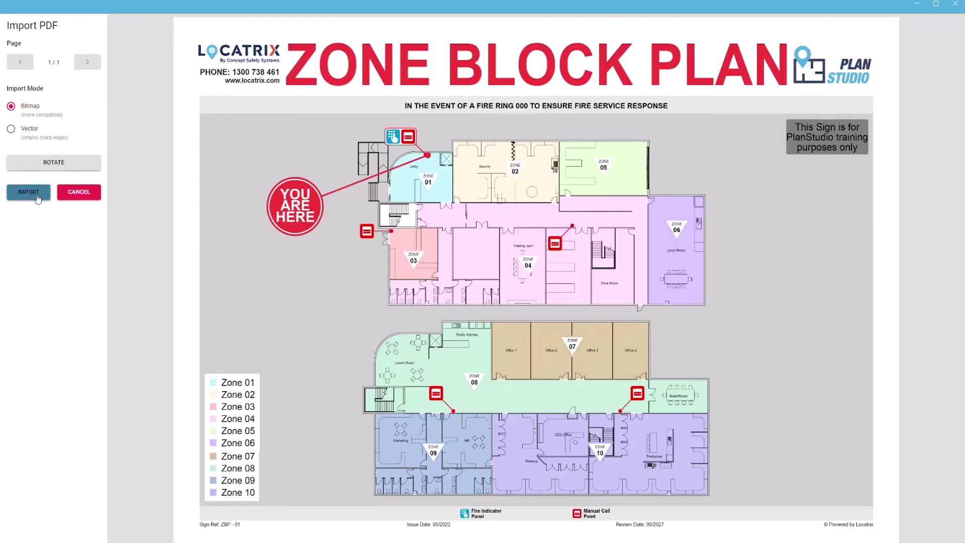
click(38, 198)
click(481, 283)
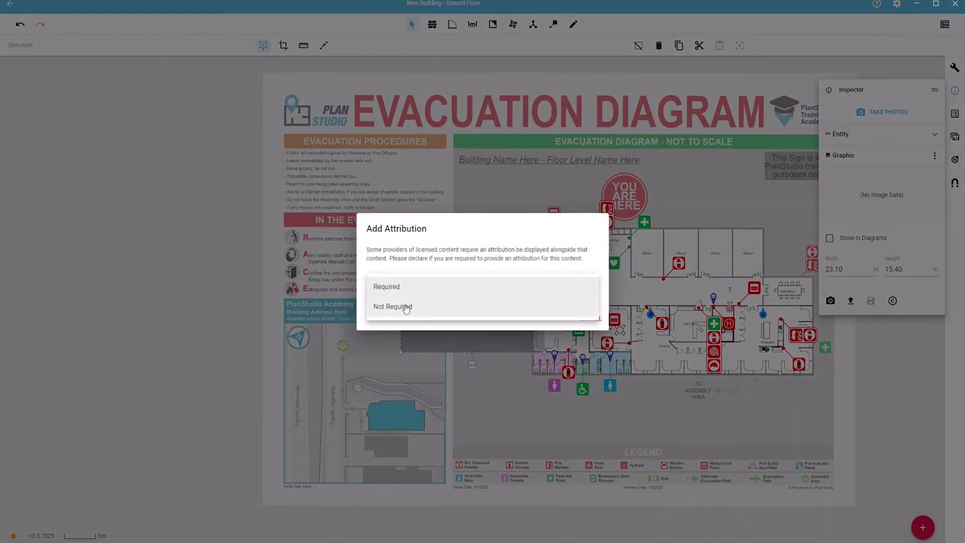
click(406, 308)
click(589, 319)
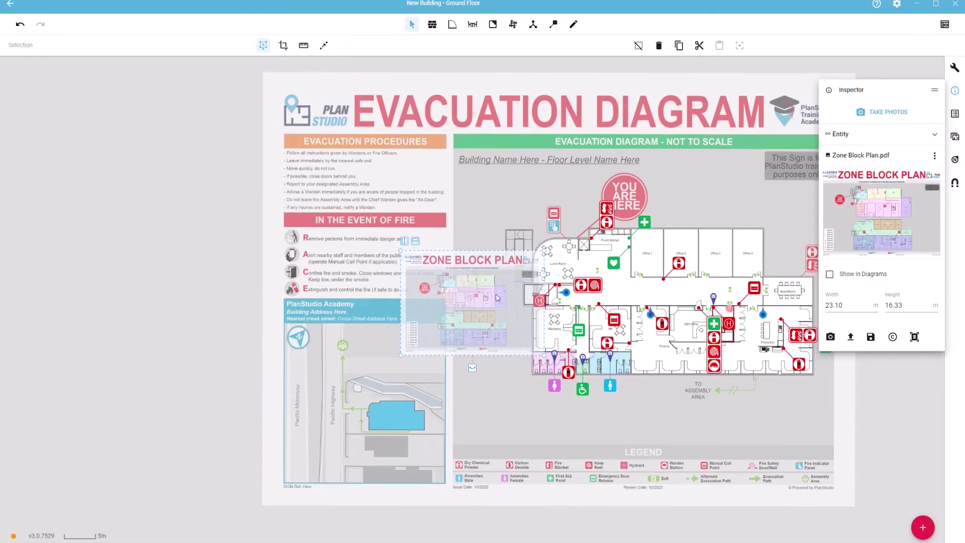
drag(498, 297, 479, 297)
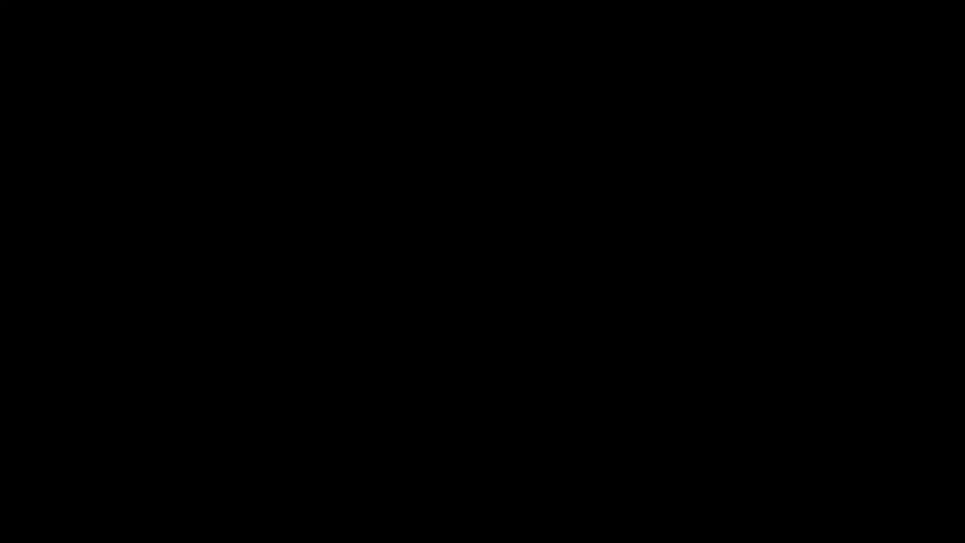